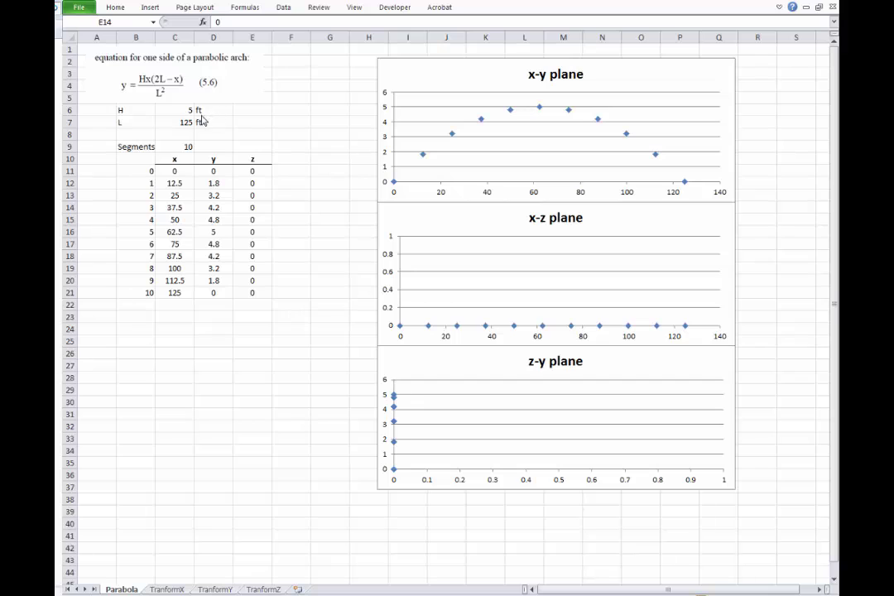
Review the arch inputs H, L and Segments in C6, C7 and C9, and the segment numbering in B11:B21.
{"action": "left_click", "coordinate": [178, 110]}
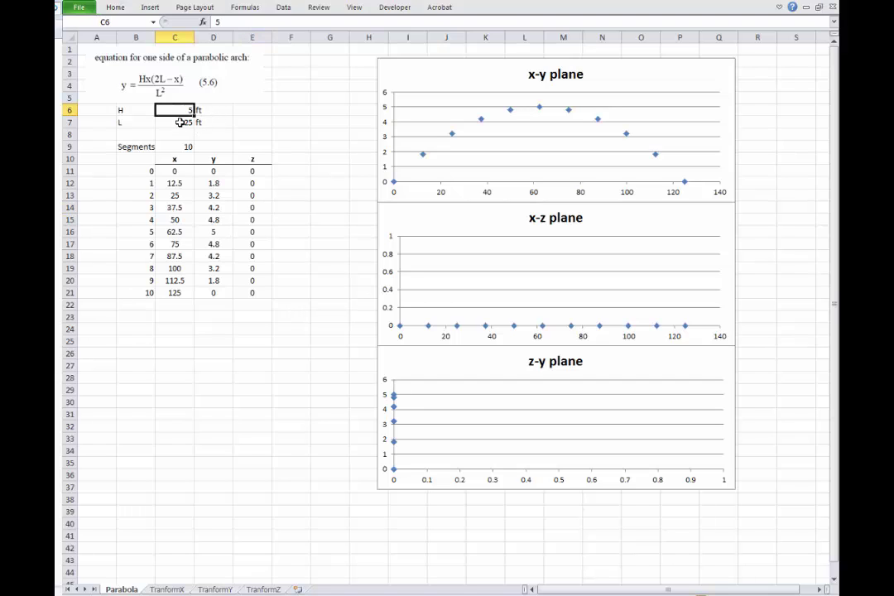
{"action": "left_click", "coordinate": [180, 122]}
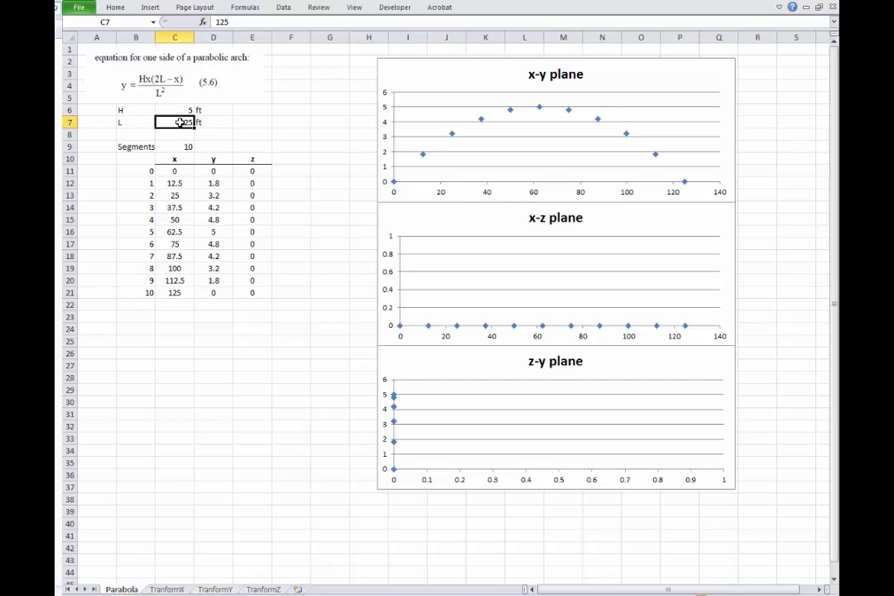
{"action": "left_click", "coordinate": [182, 146]}
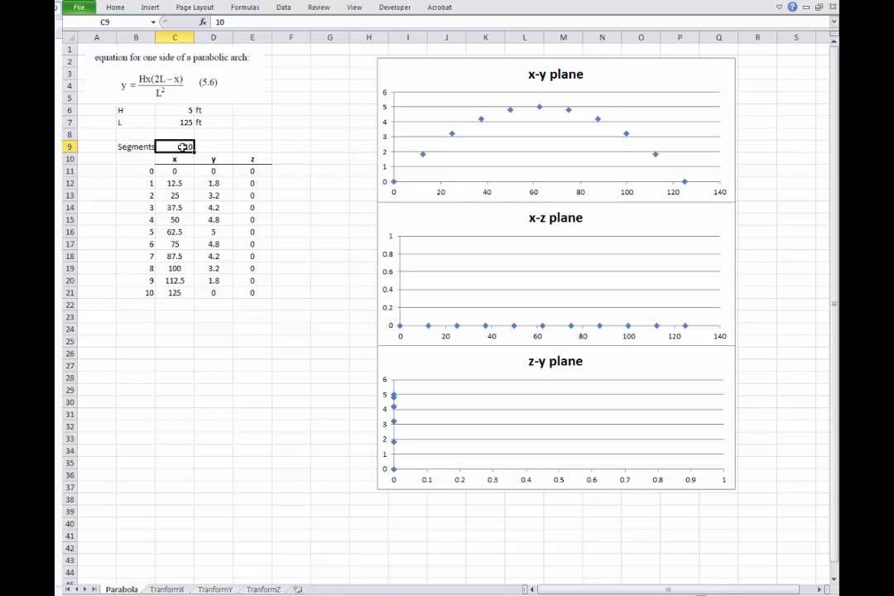
{"action": "left_click_drag", "start_coordinate": [150, 172], "coordinate": [149, 294]}
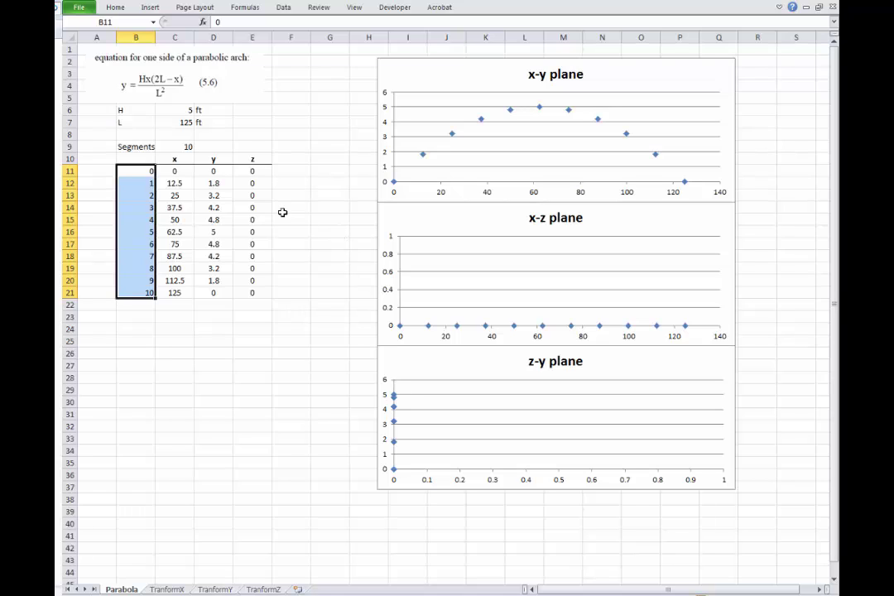
{"action": "left_click", "coordinate": [193, 321]}
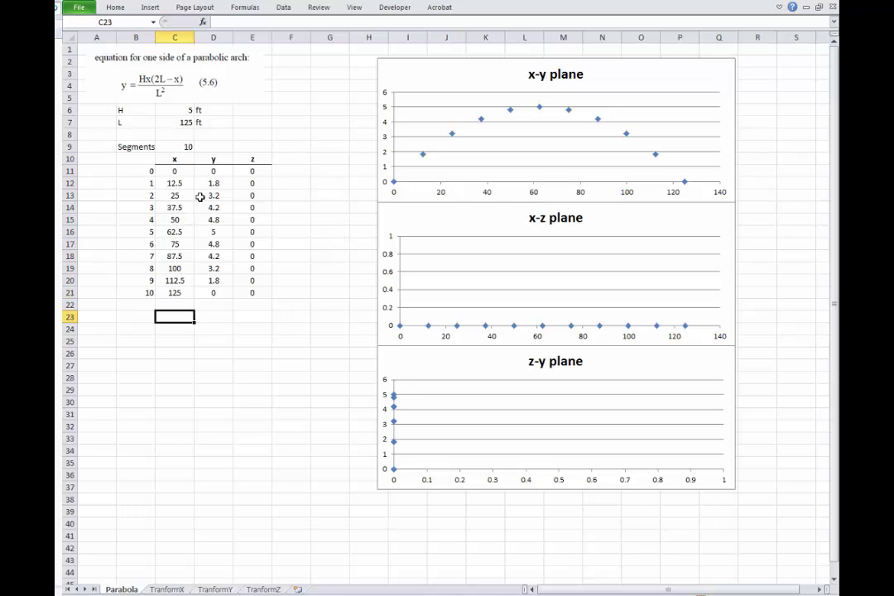
Examine the x, y and z coordinate columns in rows 11 to 21, including the parabola formula in D11.
{"action": "left_click_drag", "start_coordinate": [174, 170], "coordinate": [173, 293]}
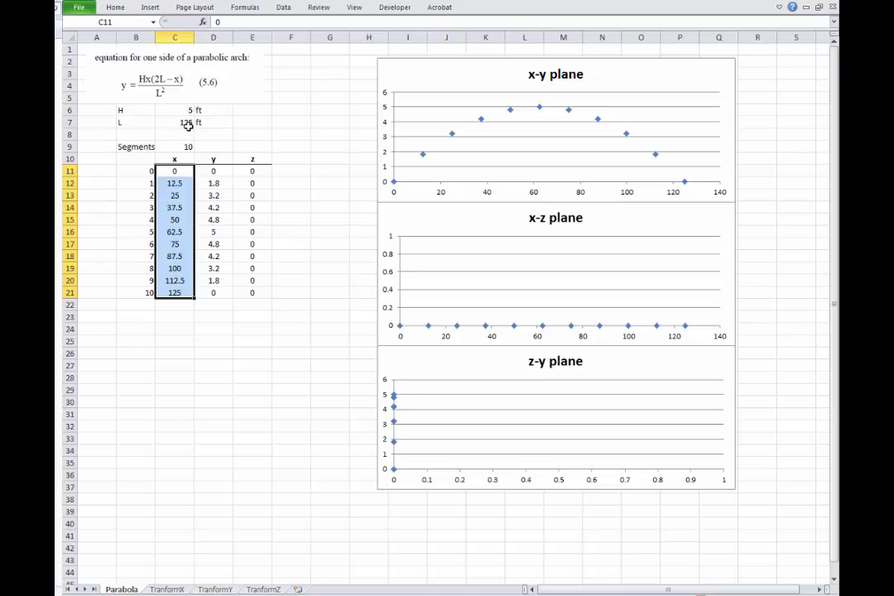
{"action": "left_click", "coordinate": [210, 171]}
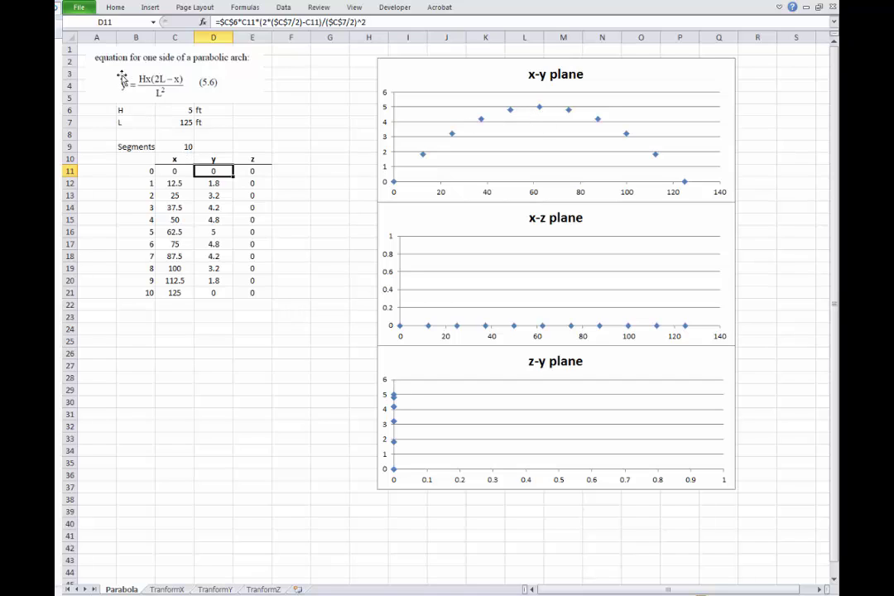
{"action": "double_click", "coordinate": [221, 168]}
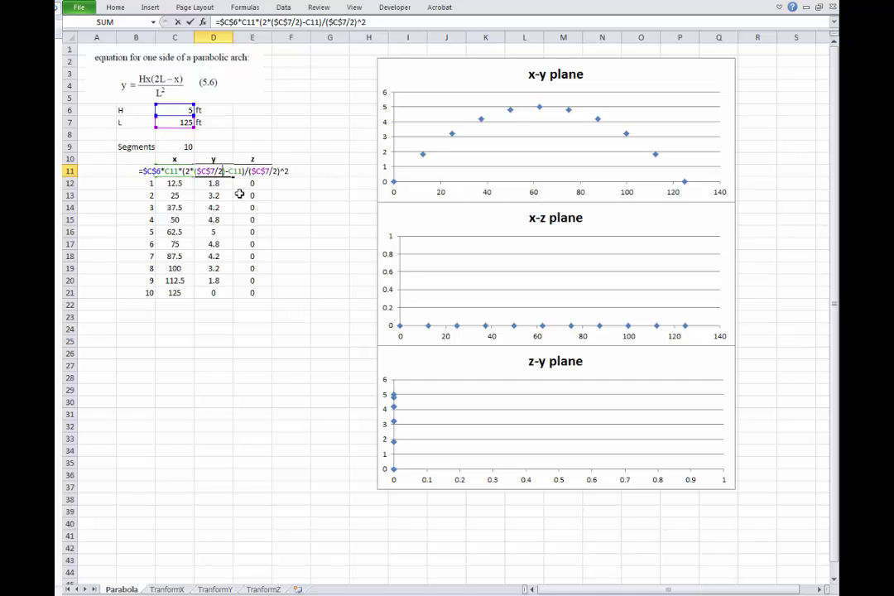
{"action": "key", "text": "Escape"}
{"action": "left_click", "coordinate": [254, 171]}
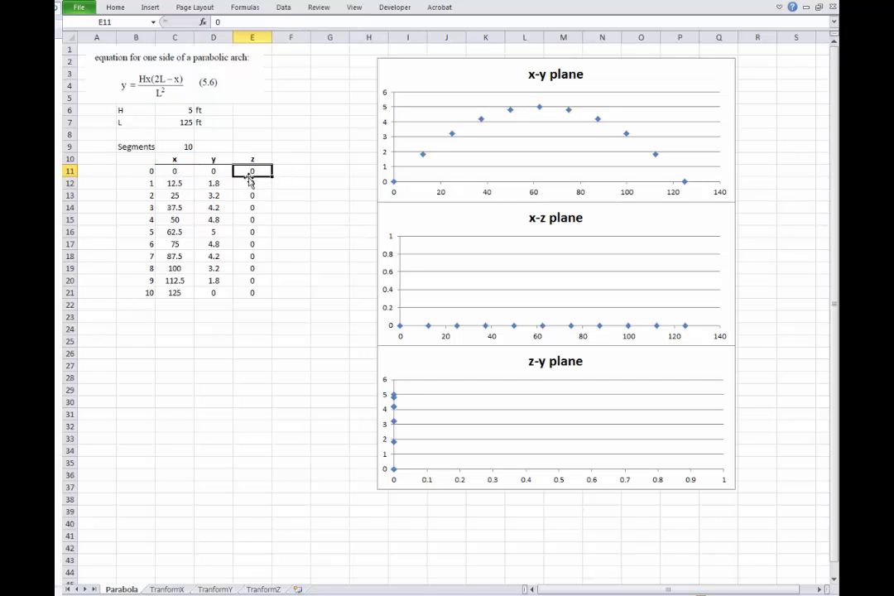
{"action": "left_click_drag", "start_coordinate": [253, 170], "coordinate": [256, 291]}
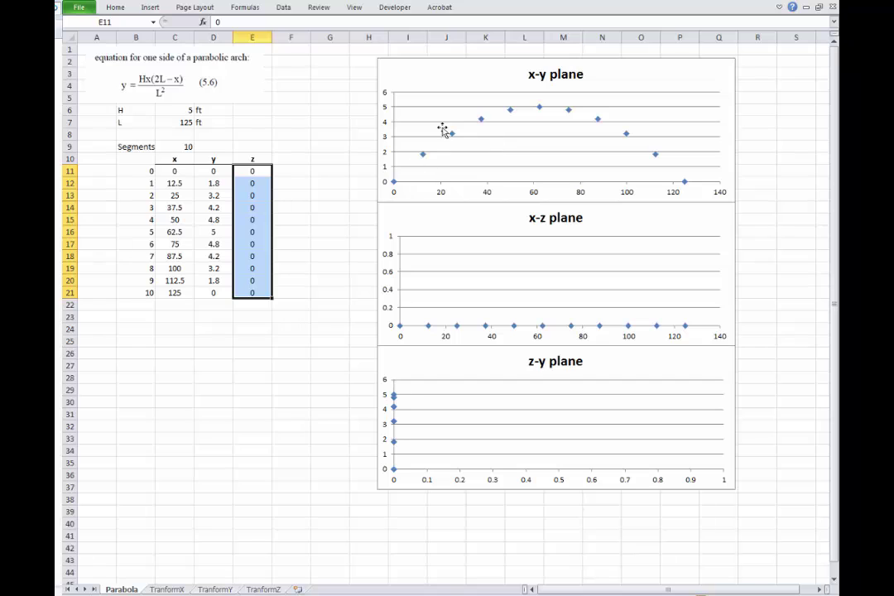
{"action": "left_click", "coordinate": [330, 267]}
Check the source ranges of the data series in the x-y, x-z and z-y plane charts.
{"action": "left_click", "coordinate": [423, 155]}
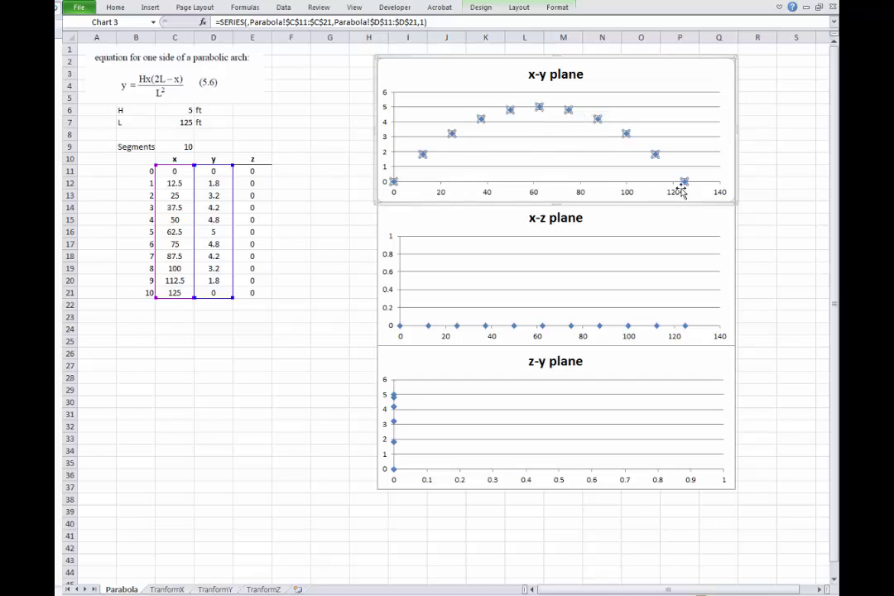
{"action": "left_click", "coordinate": [345, 242]}
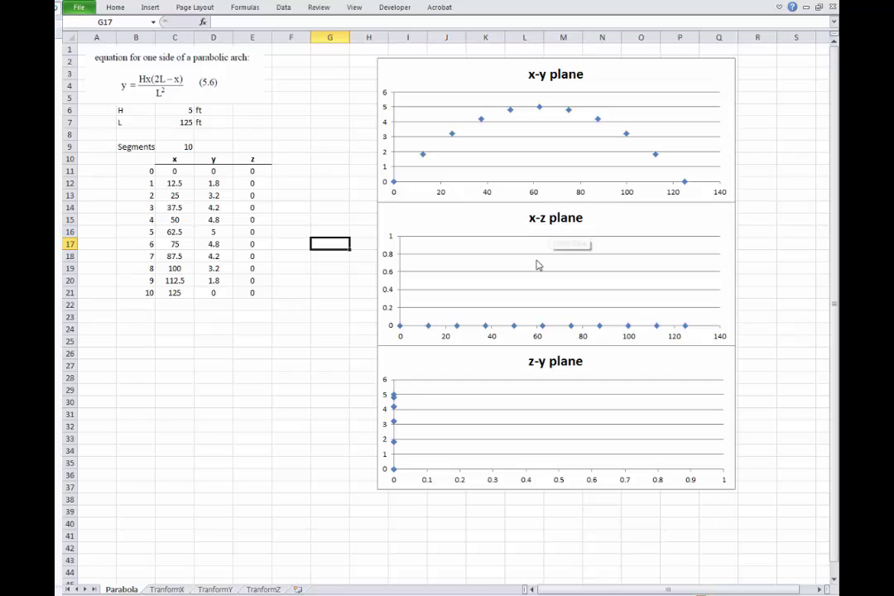
{"action": "left_click", "coordinate": [542, 326]}
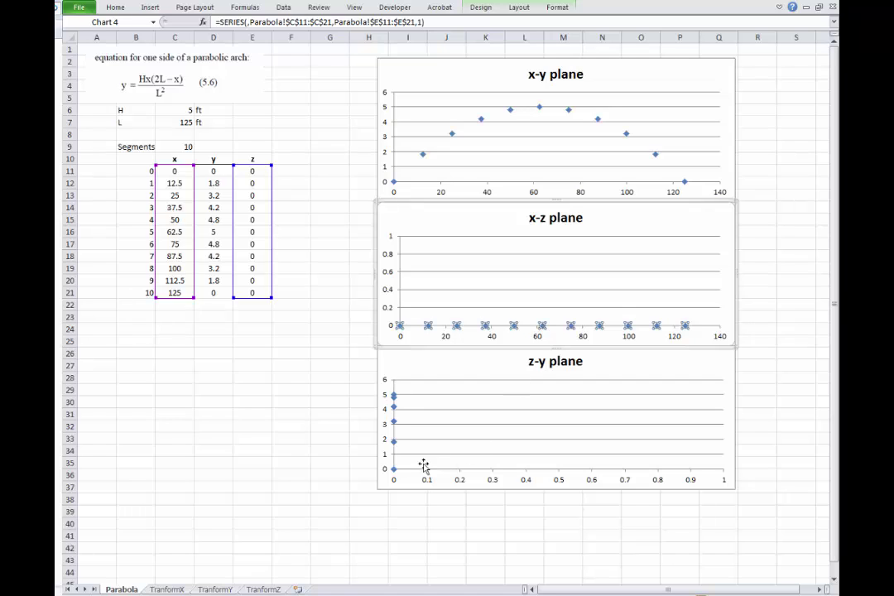
{"action": "left_click", "coordinate": [394, 469]}
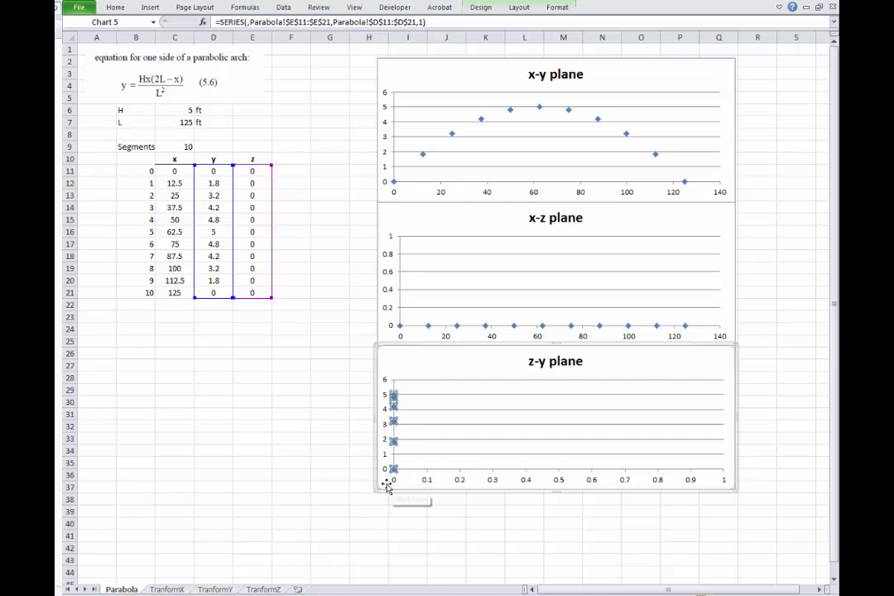
{"action": "left_click", "coordinate": [315, 425]}
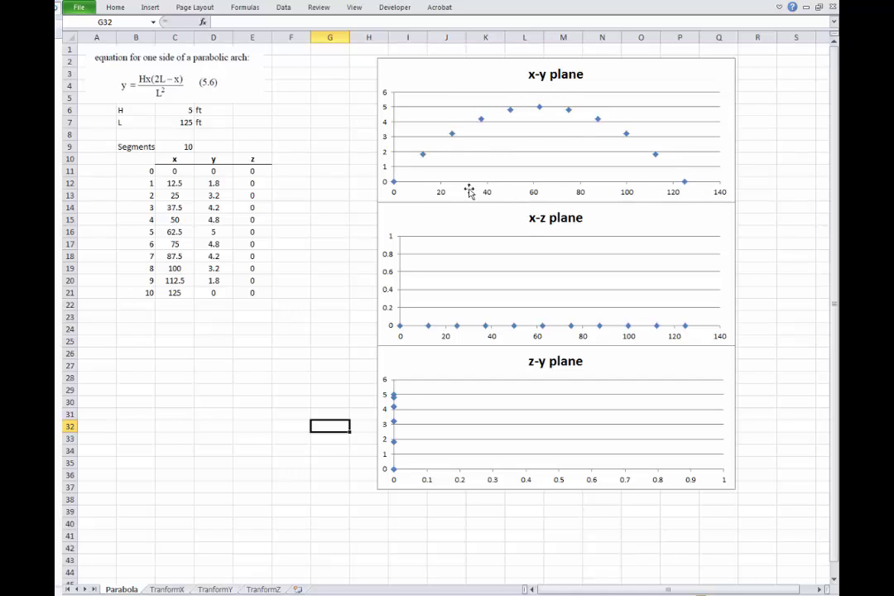
Switch to the TranformX sheet and examine the theta cell and the Tx rotation matrix in B5:D7.
{"action": "left_click", "coordinate": [169, 590]}
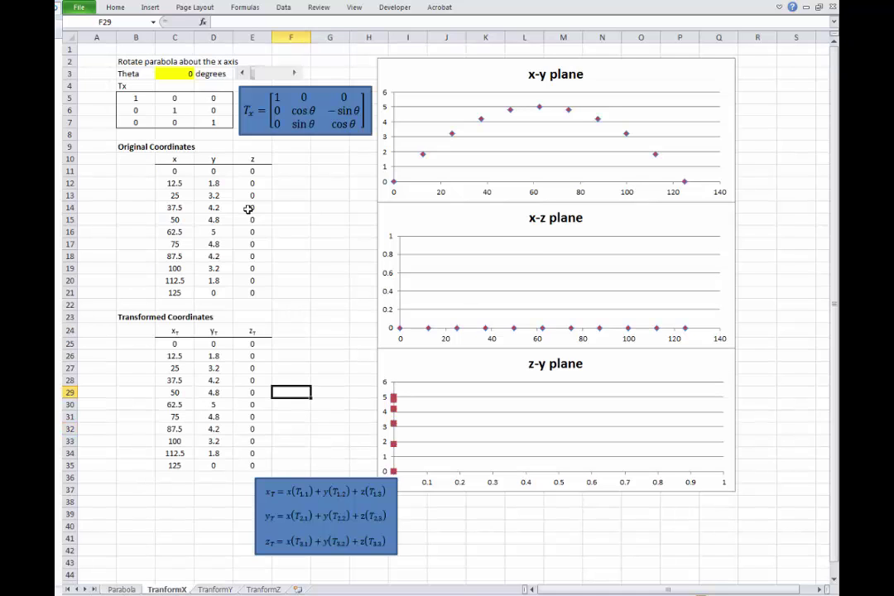
{"action": "left_click", "coordinate": [259, 86]}
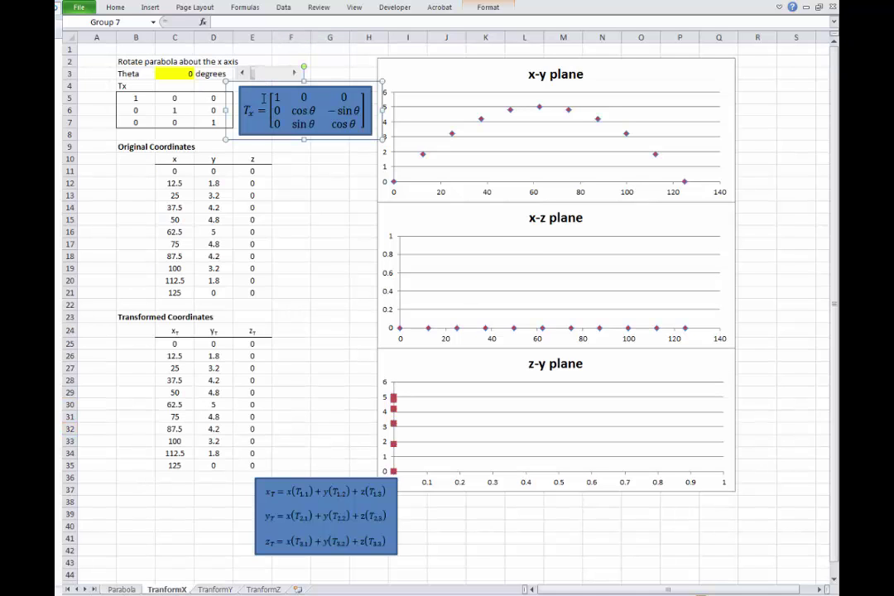
{"action": "left_click", "coordinate": [292, 158]}
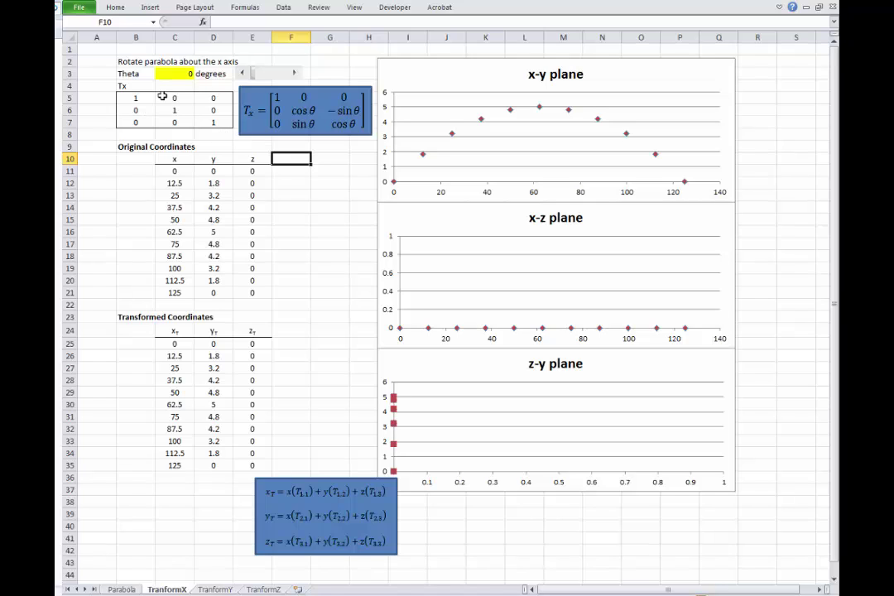
{"action": "left_click", "coordinate": [132, 99]}
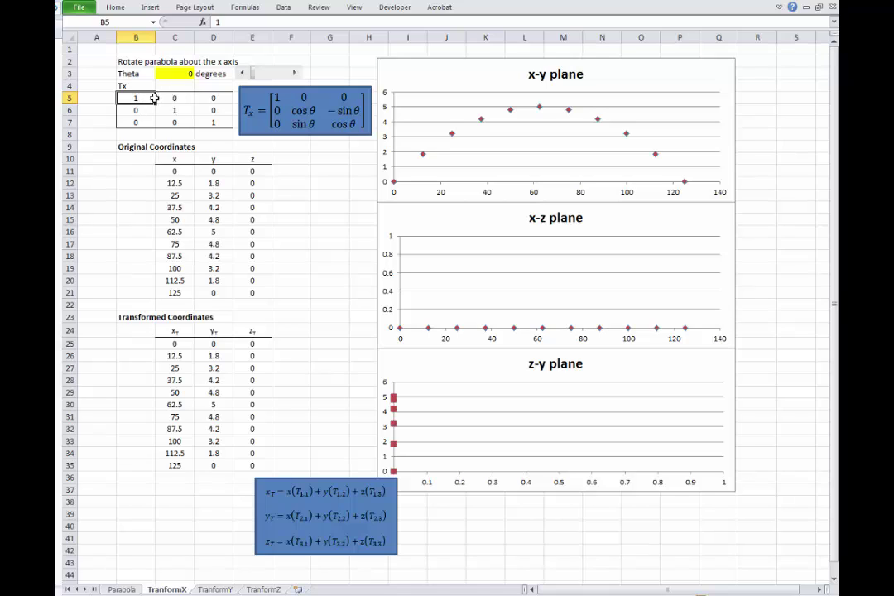
{"action": "left_click", "coordinate": [175, 75]}
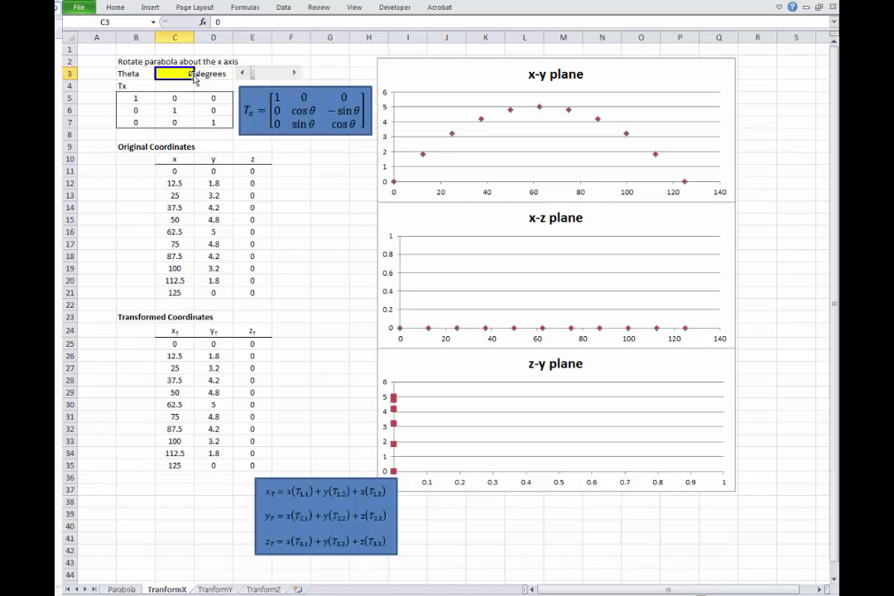
{"action": "left_click", "coordinate": [133, 98]}
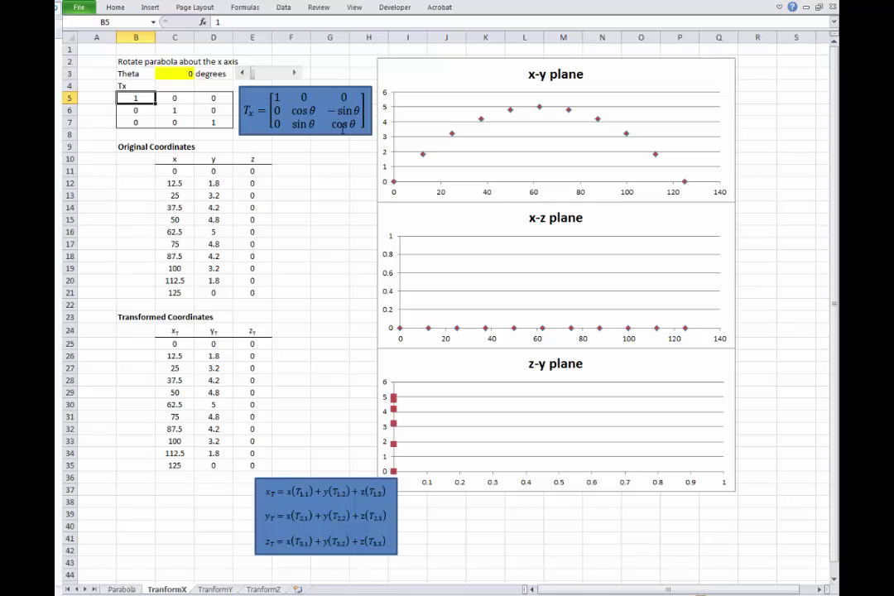
{"action": "left_click_drag", "start_coordinate": [133, 98], "coordinate": [226, 123]}
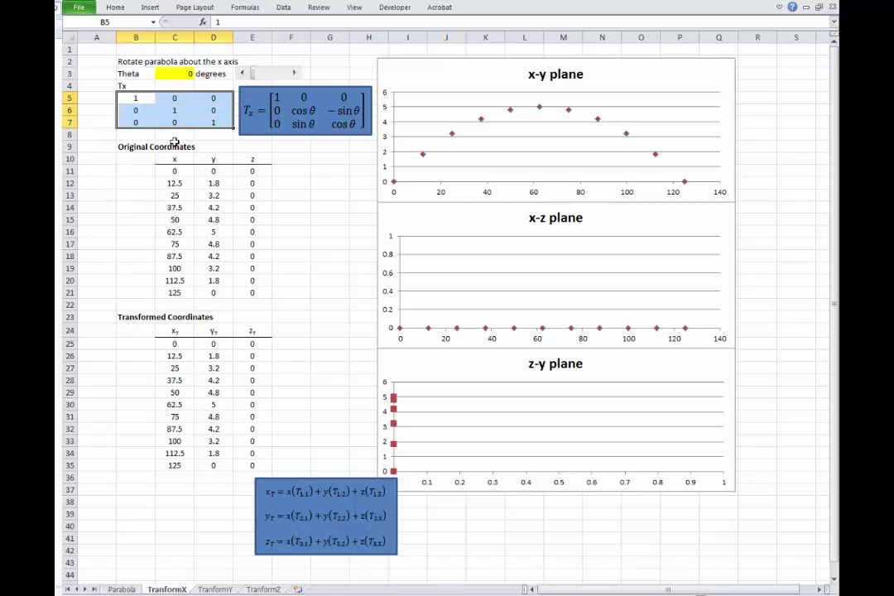
Inspect the Tx matrix entries in B5:B7, C5 and D5, and the cosine formula in C6.
{"action": "left_click", "coordinate": [133, 99]}
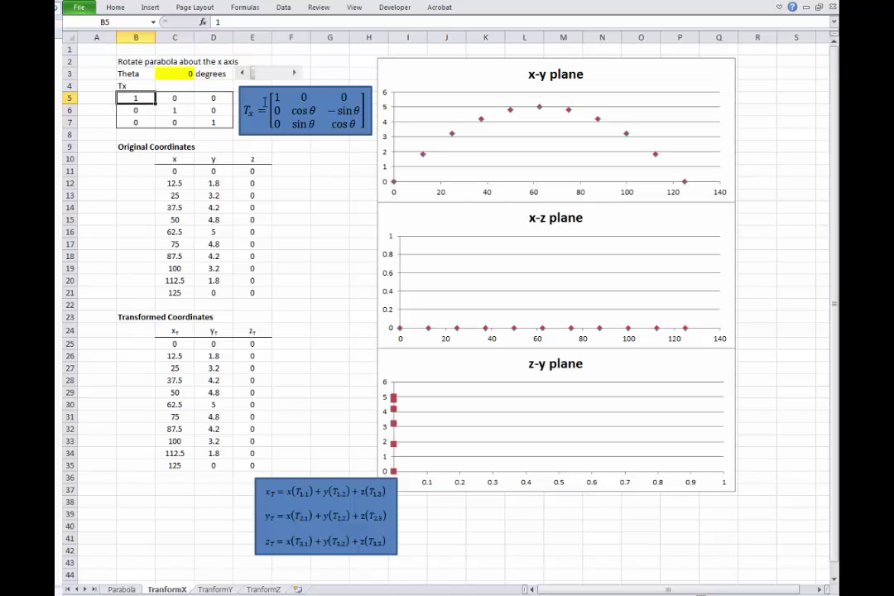
{"action": "left_click", "coordinate": [135, 111]}
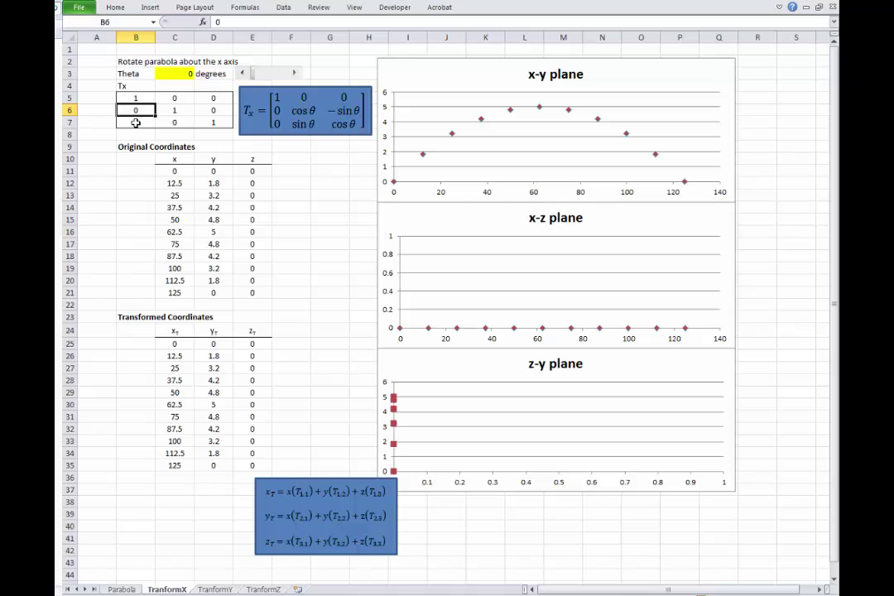
{"action": "left_click", "coordinate": [135, 123]}
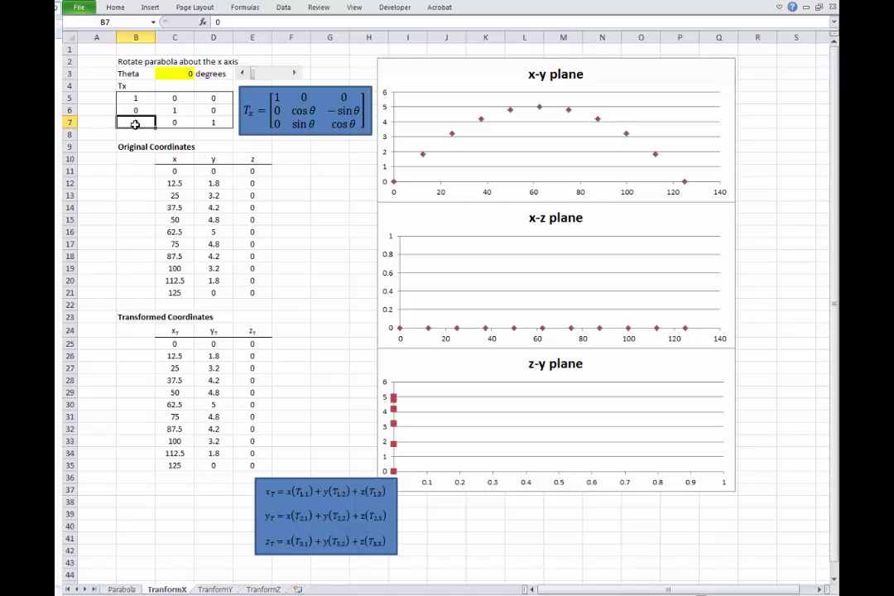
{"action": "left_click", "coordinate": [175, 98]}
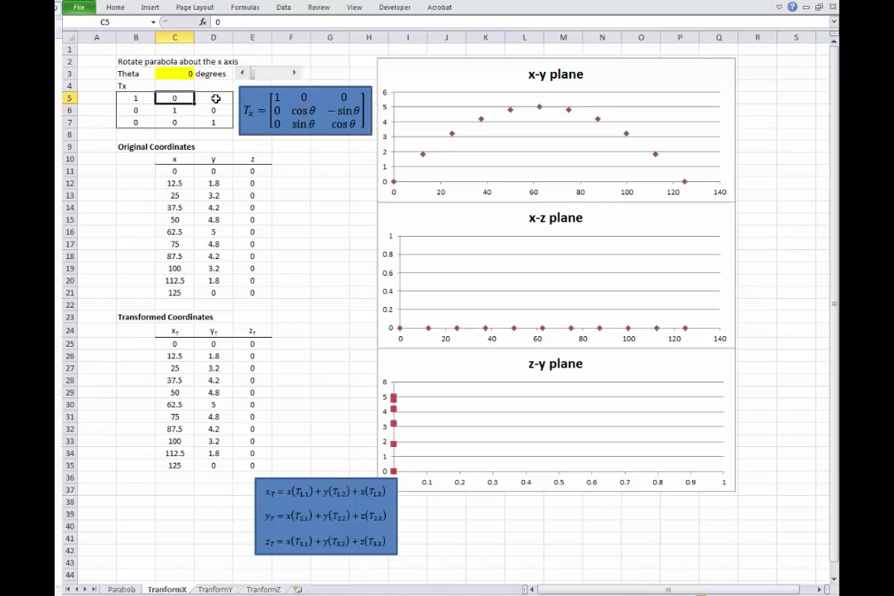
{"action": "left_click", "coordinate": [216, 98]}
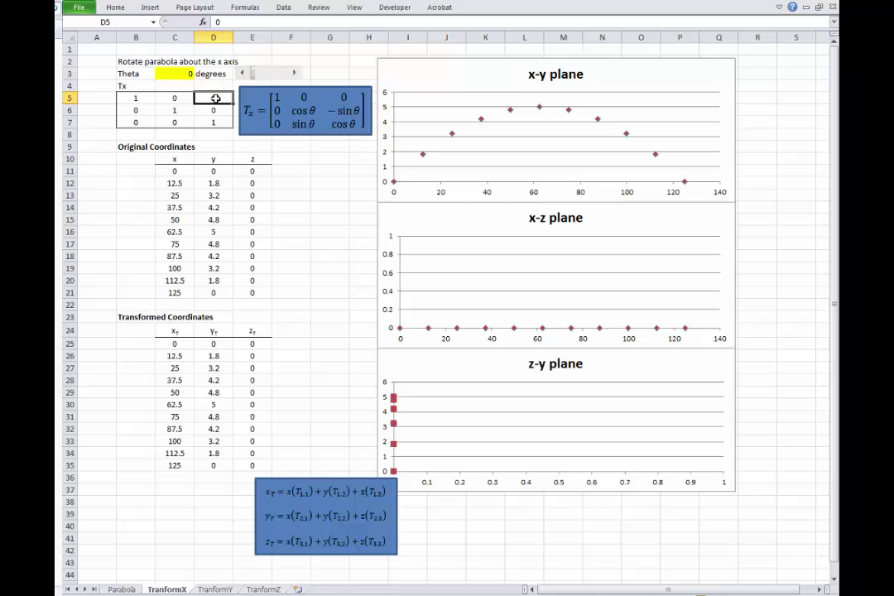
{"action": "left_click", "coordinate": [178, 110]}
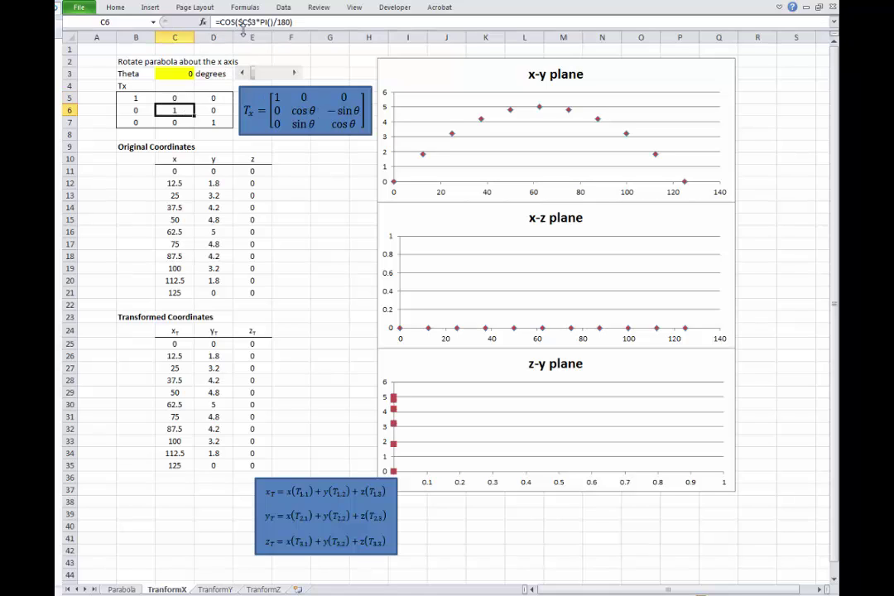
{"action": "key", "text": "F2"}
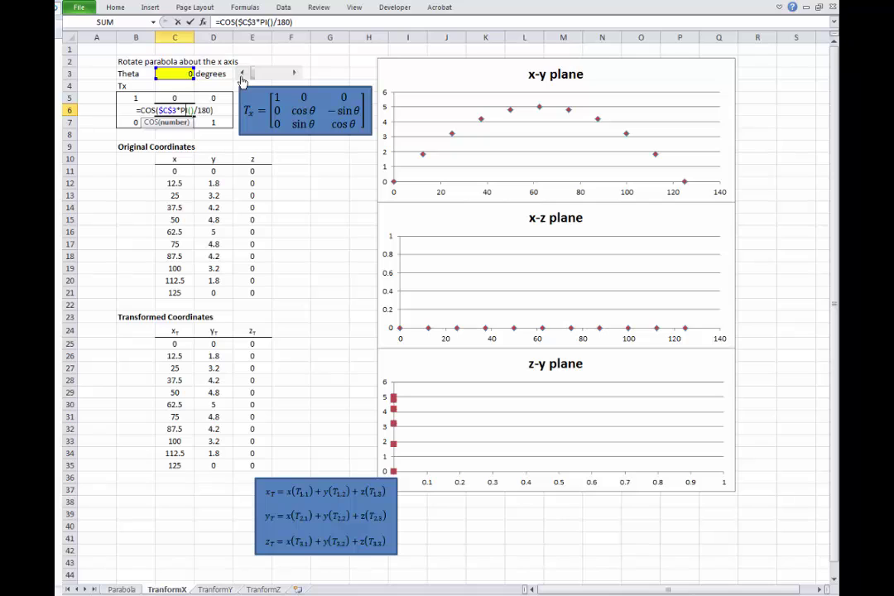
Try theta at 5 degrees to check the sine and cosine entries in D6, C7 and D7, and return theta to 0 degrees.
{"action": "left_click", "coordinate": [294, 73]}
{"action": "left_click", "coordinate": [294, 73]}
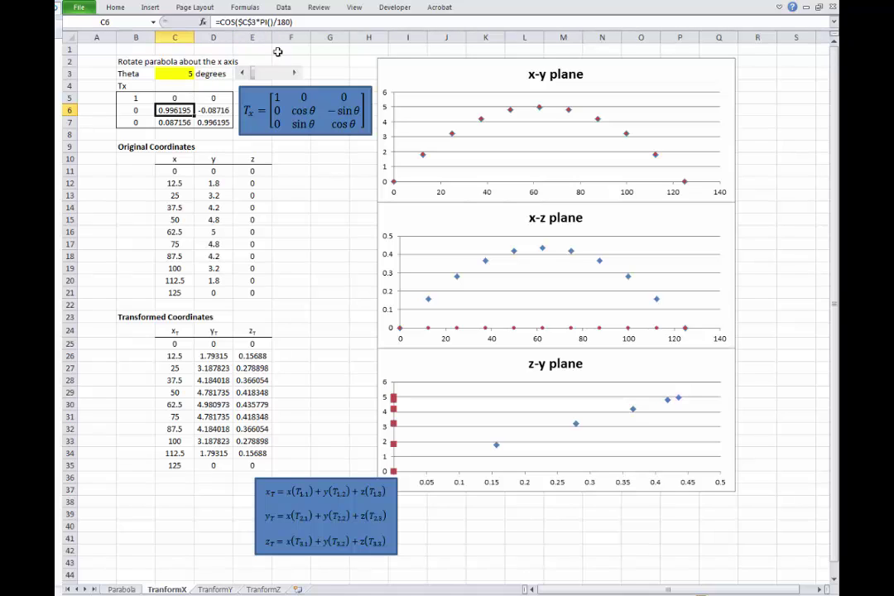
{"action": "left_click", "coordinate": [212, 110]}
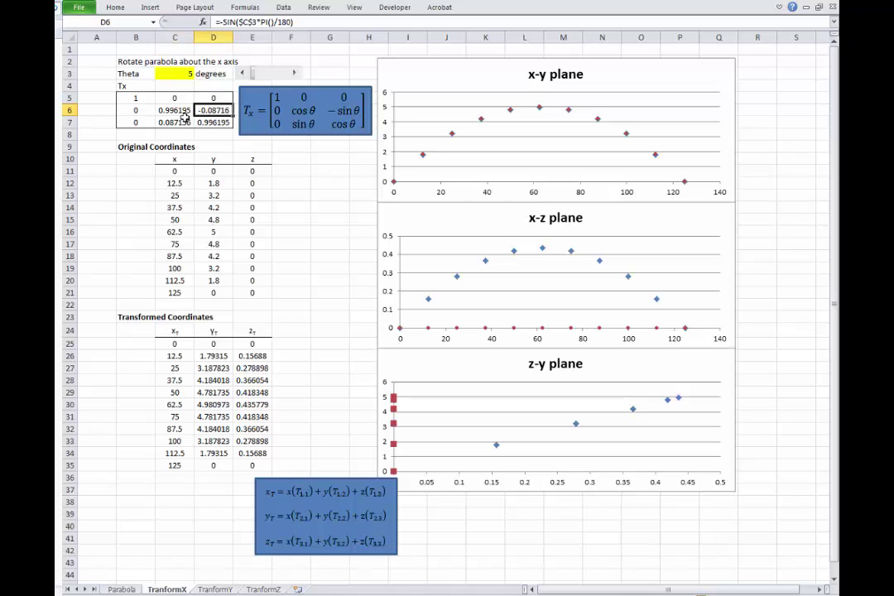
{"action": "left_click", "coordinate": [179, 122]}
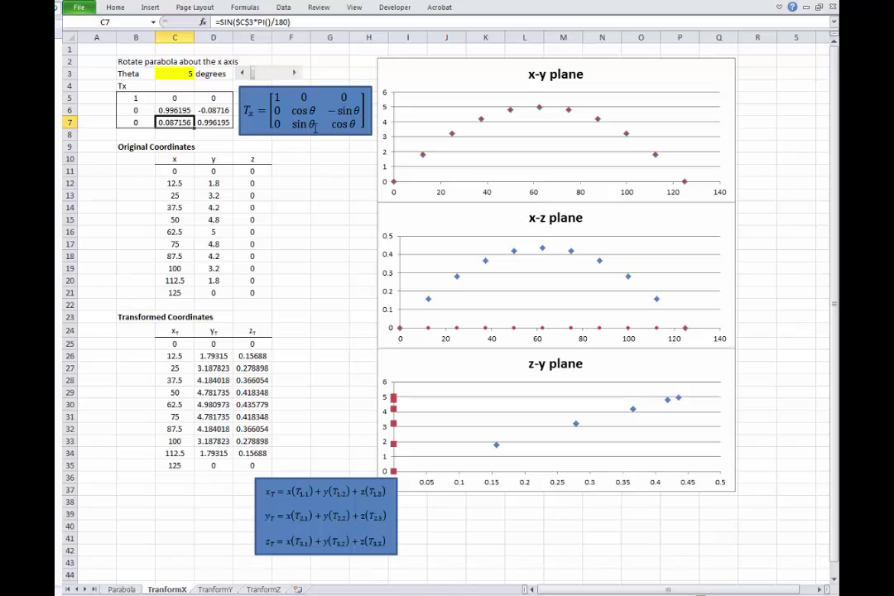
{"action": "left_click", "coordinate": [214, 123]}
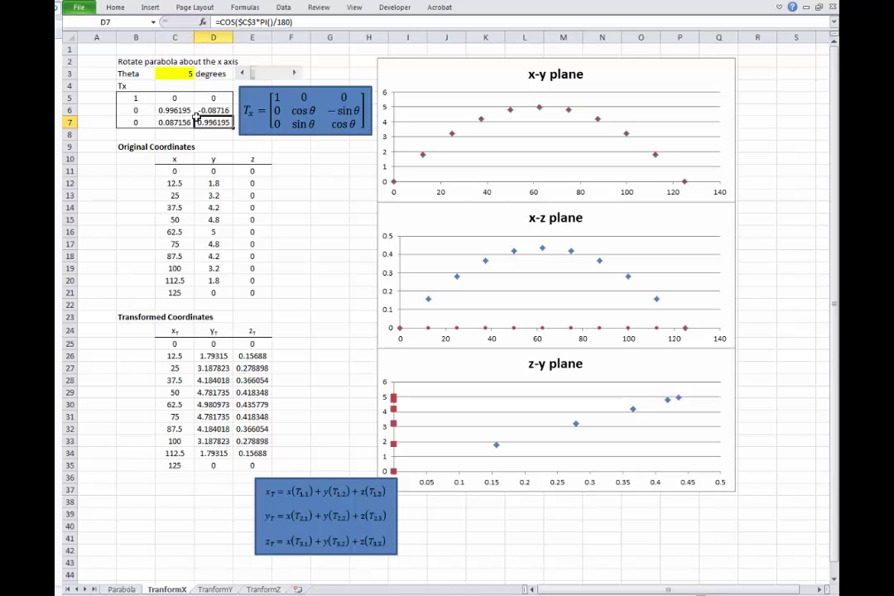
{"action": "left_click", "coordinate": [244, 74]}
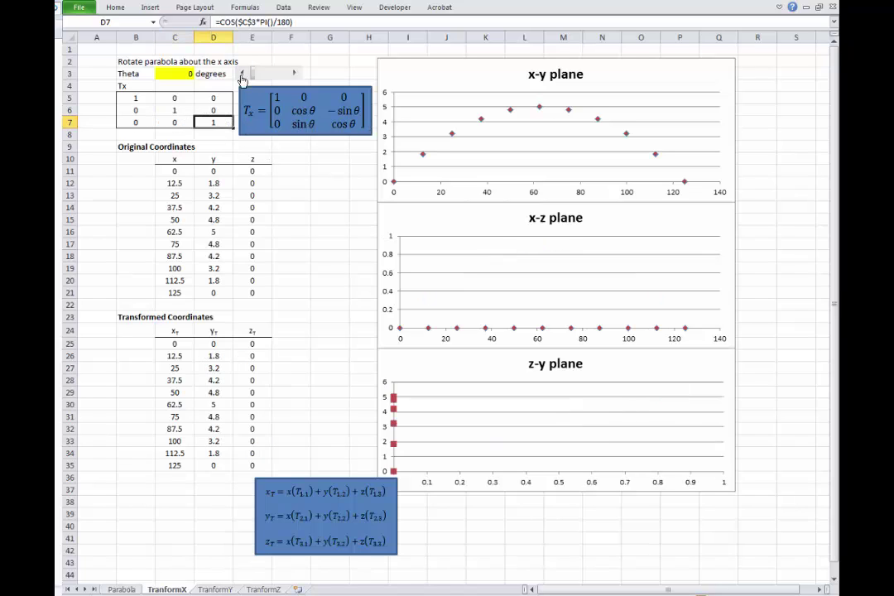
{"action": "left_click", "coordinate": [319, 170]}
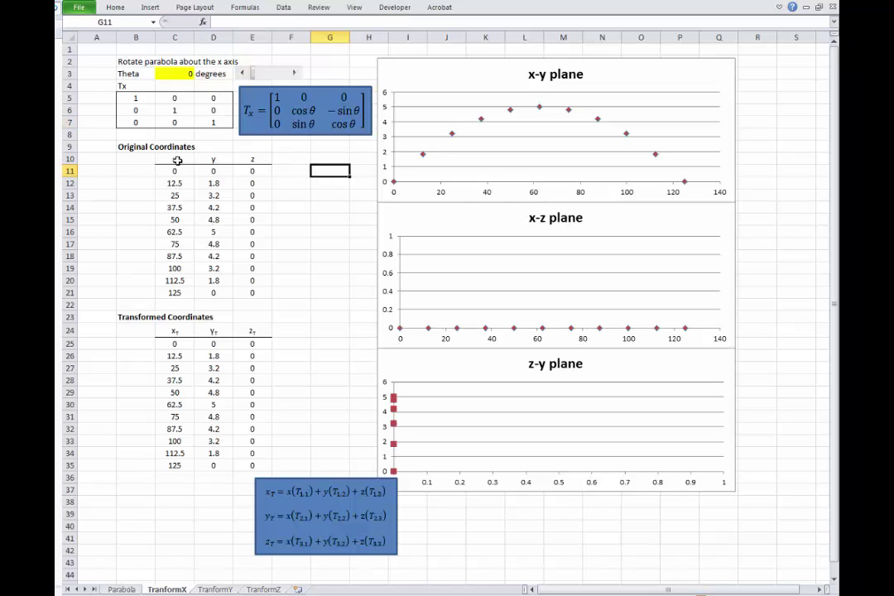
Examine the original coordinates table in C10:E21 and its x, y and z column headings.
{"action": "left_click_drag", "start_coordinate": [175, 160], "coordinate": [249, 292]}
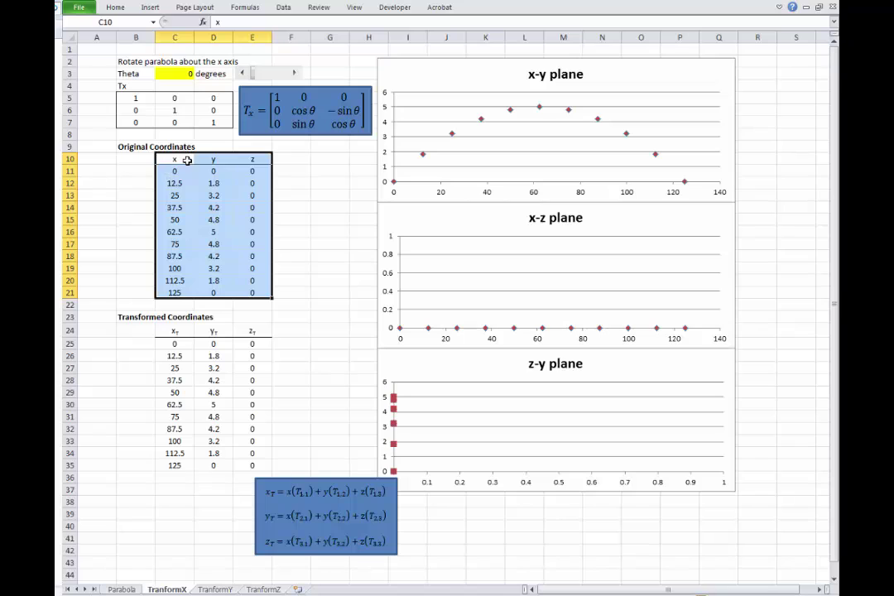
{"action": "left_click", "coordinate": [227, 160]}
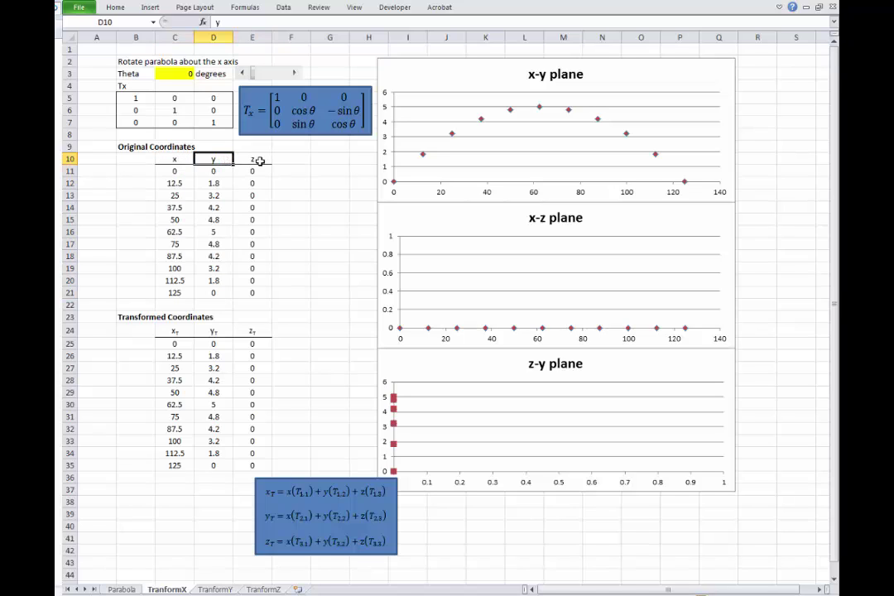
{"action": "left_click", "coordinate": [254, 159]}
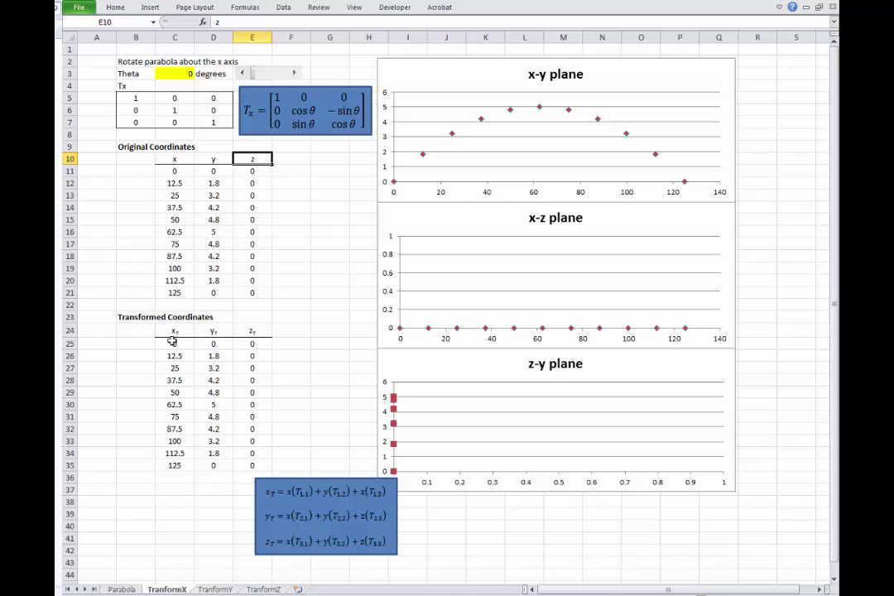
Move the transformation equations box beside the transformed coordinates table and examine its xT equation.
{"action": "left_click_drag", "start_coordinate": [172, 341], "coordinate": [263, 344]}
{"action": "left_click", "coordinate": [291, 380]}
{"action": "left_click_drag", "start_coordinate": [282, 492], "coordinate": [306, 322]}
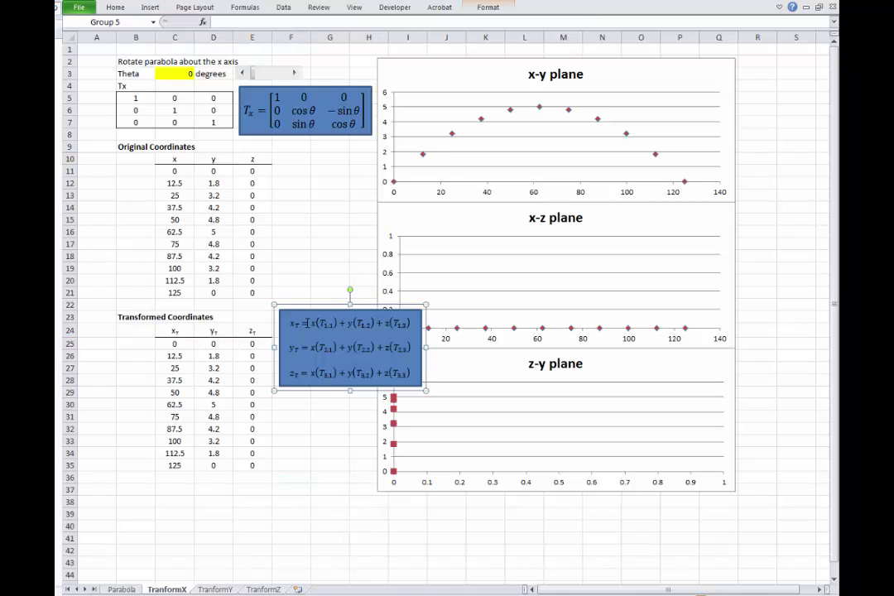
{"action": "left_click", "coordinate": [293, 323]}
{"action": "left_click", "coordinate": [315, 323]}
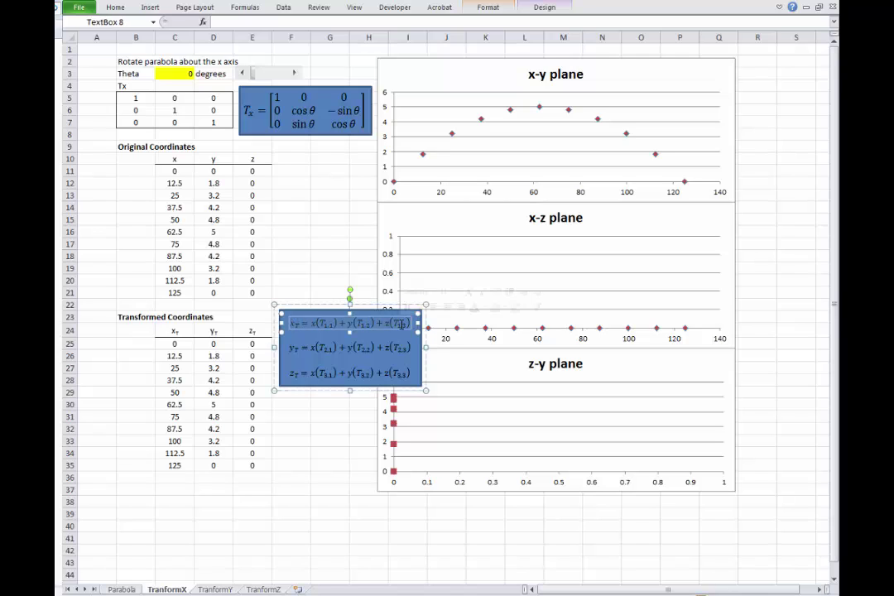
{"action": "left_click", "coordinate": [329, 415]}
Compare the xT, yT and zT formulas in cells C25, D25 and E25.
{"action": "left_click", "coordinate": [174, 343]}
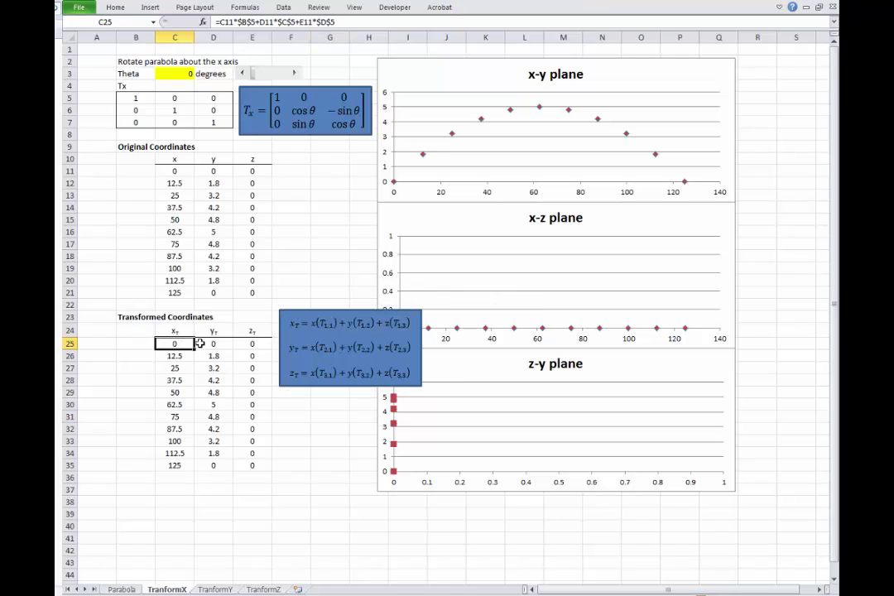
{"action": "left_click", "coordinate": [214, 343]}
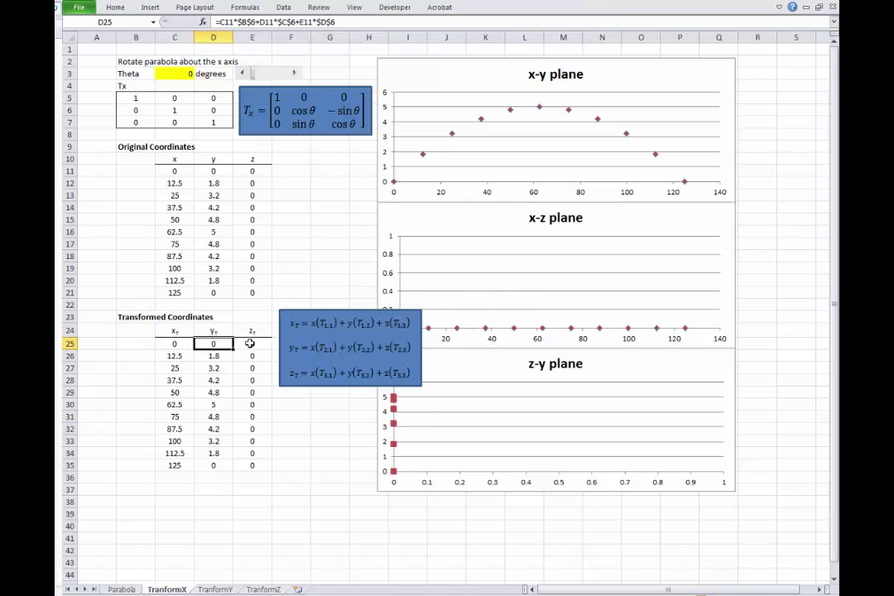
{"action": "left_click", "coordinate": [172, 343]}
{"action": "left_click", "coordinate": [214, 342]}
{"action": "left_click", "coordinate": [252, 342]}
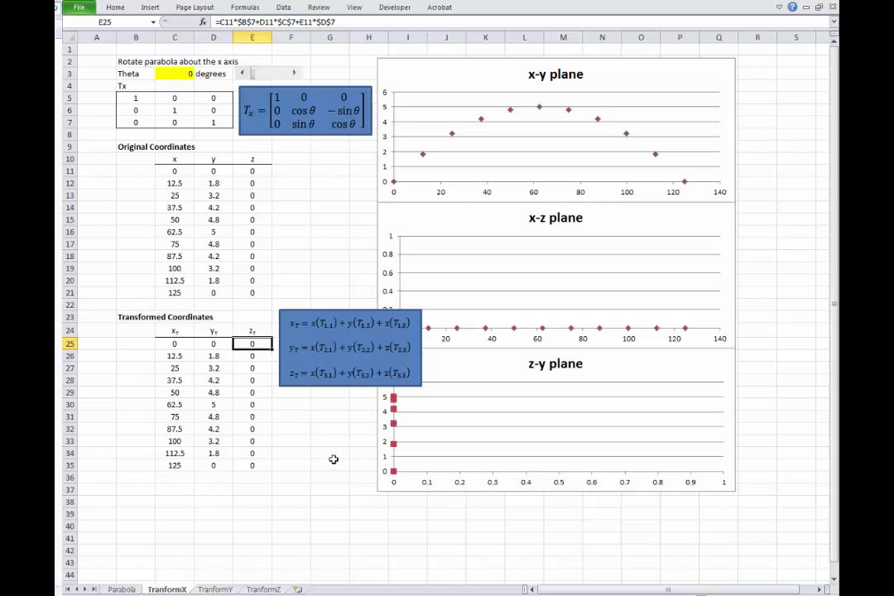
Trace the cell references of the formulas in C25, D25 and E25, shifting the equations box up clear of row 25.
{"action": "double_click", "coordinate": [177, 343]}
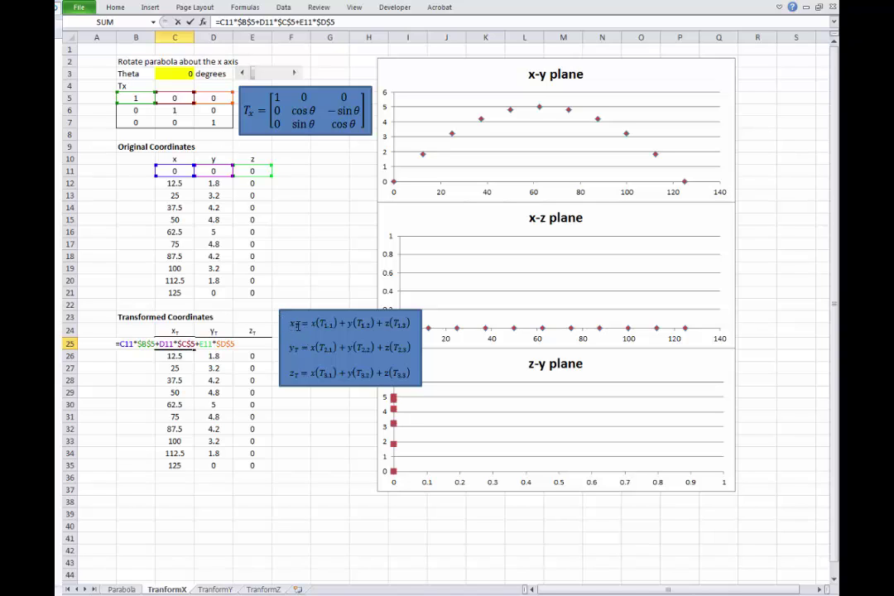
{"action": "key", "text": "ctrl+Return"}
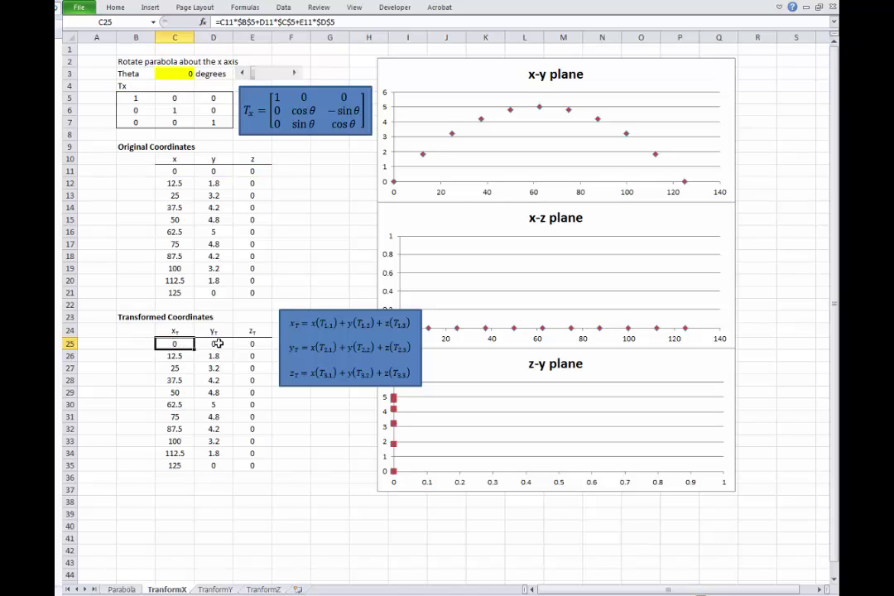
{"action": "double_click", "coordinate": [217, 342]}
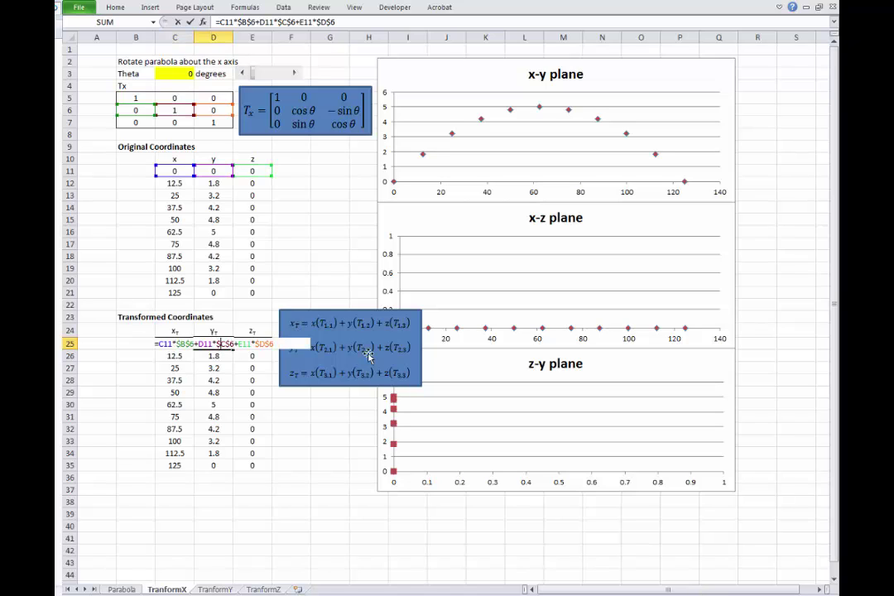
{"action": "left_click_drag", "start_coordinate": [293, 347], "coordinate": [293, 285]}
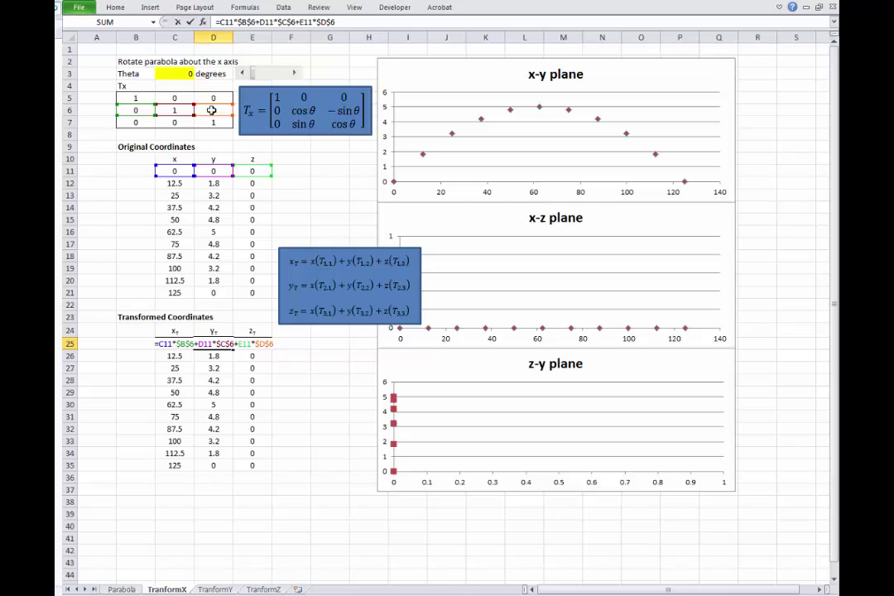
{"action": "key", "text": "Tab"}
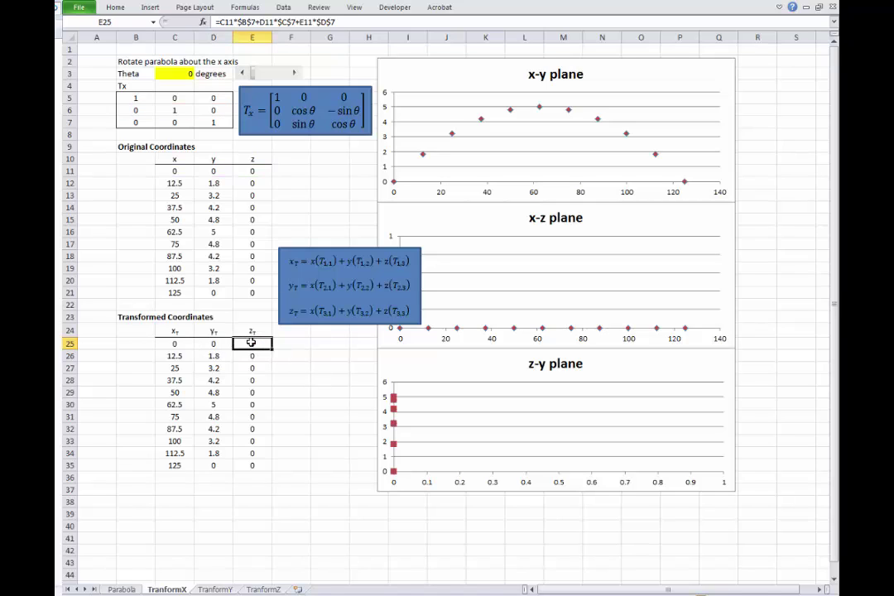
{"action": "double_click", "coordinate": [251, 345]}
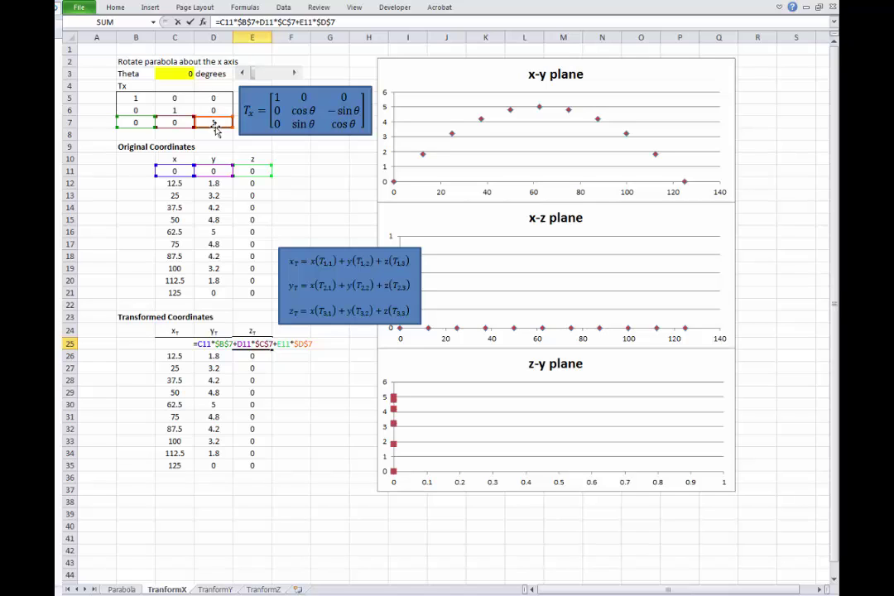
{"action": "key", "text": "Return"}
{"action": "left_click", "coordinate": [172, 344]}
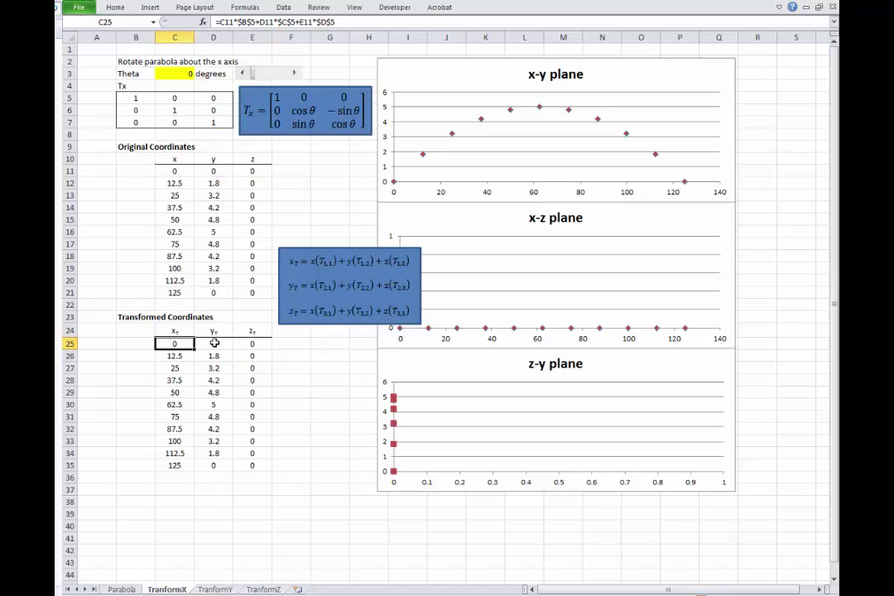
{"action": "left_click", "coordinate": [213, 343]}
{"action": "left_click", "coordinate": [245, 344]}
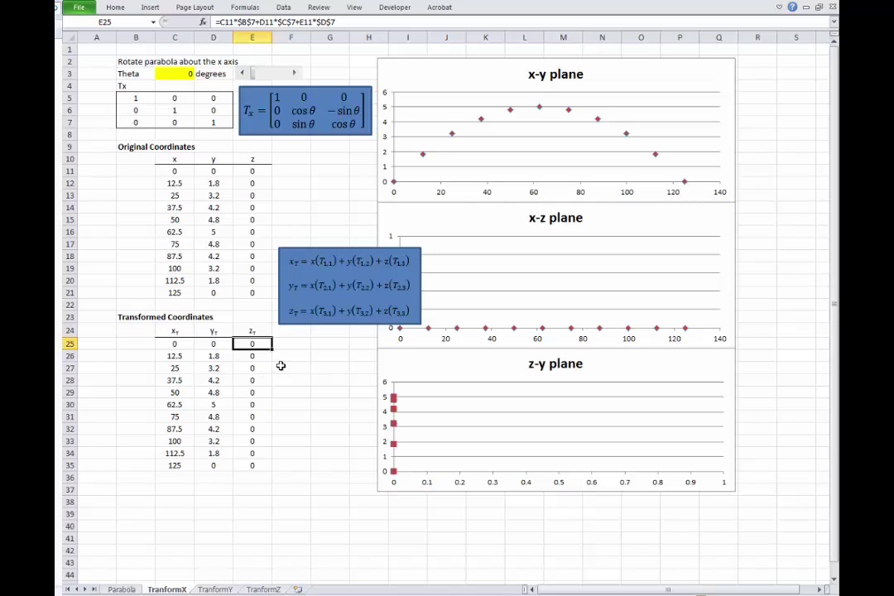
Check the cell references of the xT formulas down the column from C26 to C30.
{"action": "double_click", "coordinate": [175, 356]}
{"action": "key", "text": "Escape"}
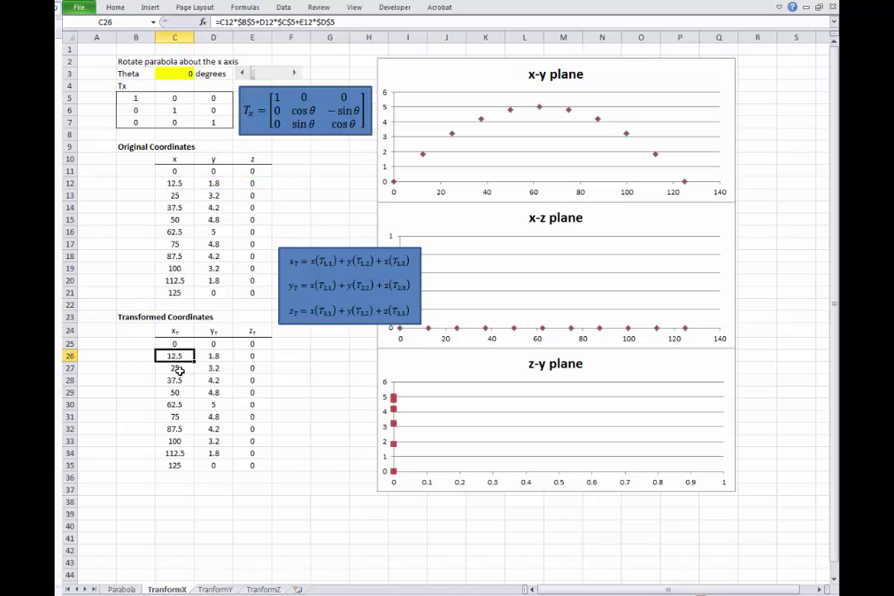
{"action": "double_click", "coordinate": [175, 367]}
{"action": "key", "text": "Return"}
{"action": "key", "text": "ctrl+Down"}
{"action": "double_click", "coordinate": [176, 380]}
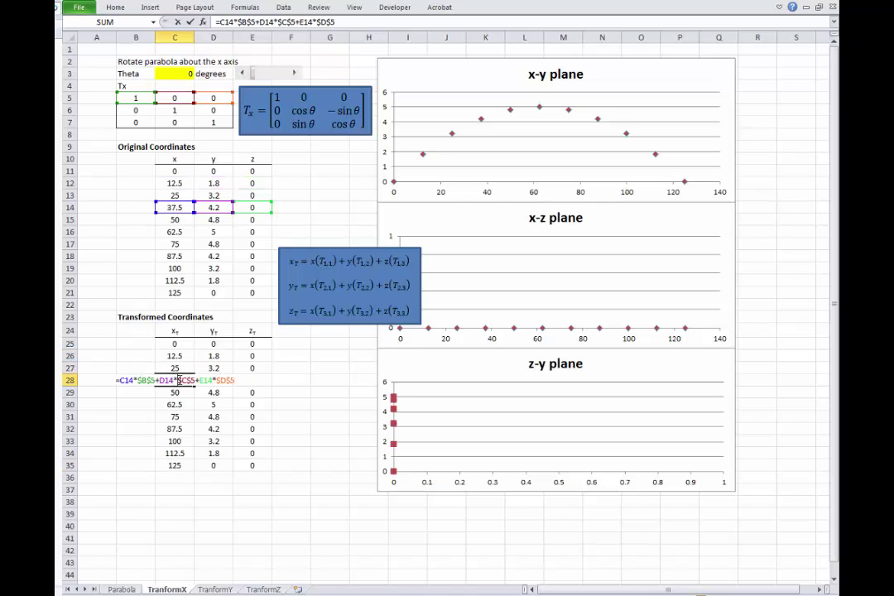
{"action": "key", "text": "Escape"}
{"action": "double_click", "coordinate": [176, 392]}
{"action": "key", "text": "Escape"}
{"action": "double_click", "coordinate": [176, 404]}
{"action": "key", "text": "Escape"}
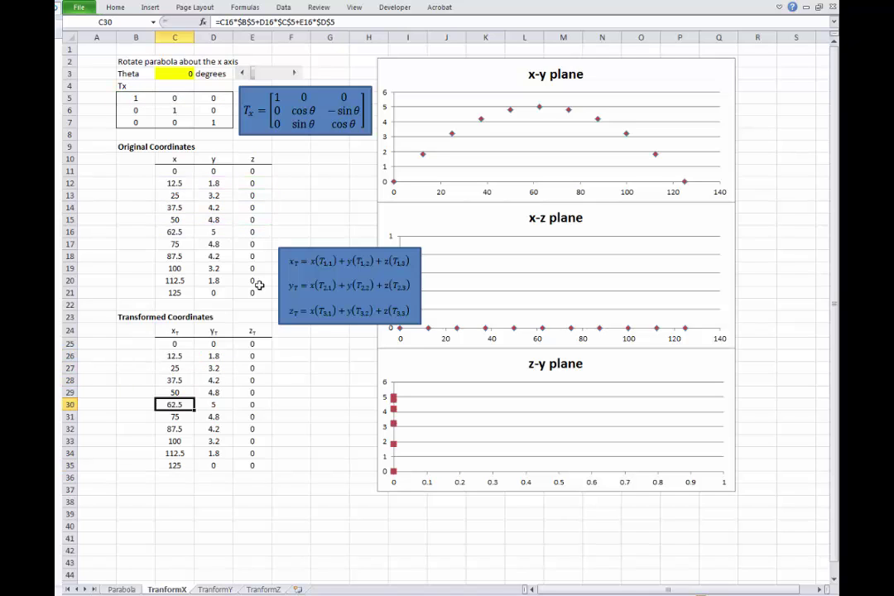
Set theta to 50 degrees and check the source ranges of the transformed series in the x-y plane chart.
{"action": "left_click", "coordinate": [284, 76]}
{"action": "left_click", "coordinate": [284, 76]}
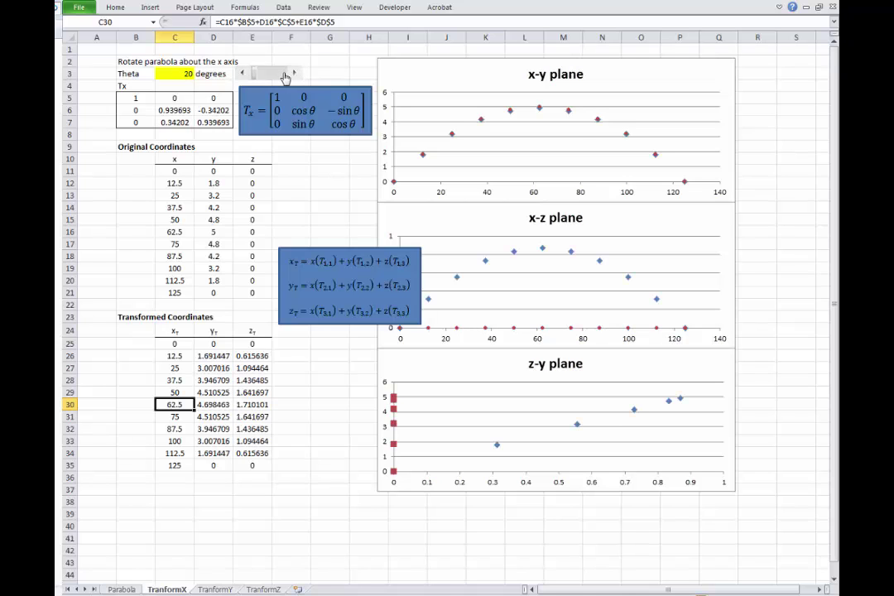
{"action": "left_click", "coordinate": [284, 76]}
{"action": "left_click", "coordinate": [284, 76]}
{"action": "left_click", "coordinate": [284, 77]}
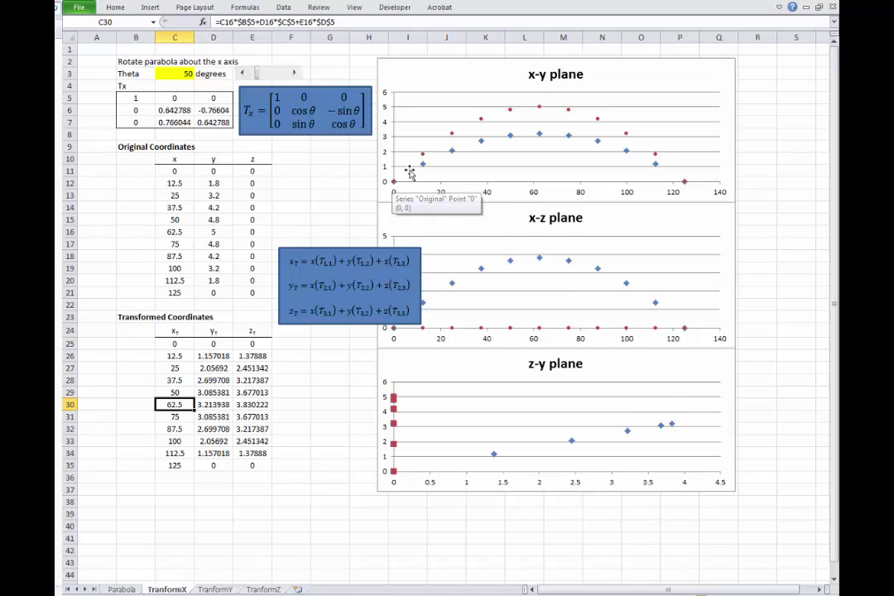
{"action": "left_click", "coordinate": [568, 135]}
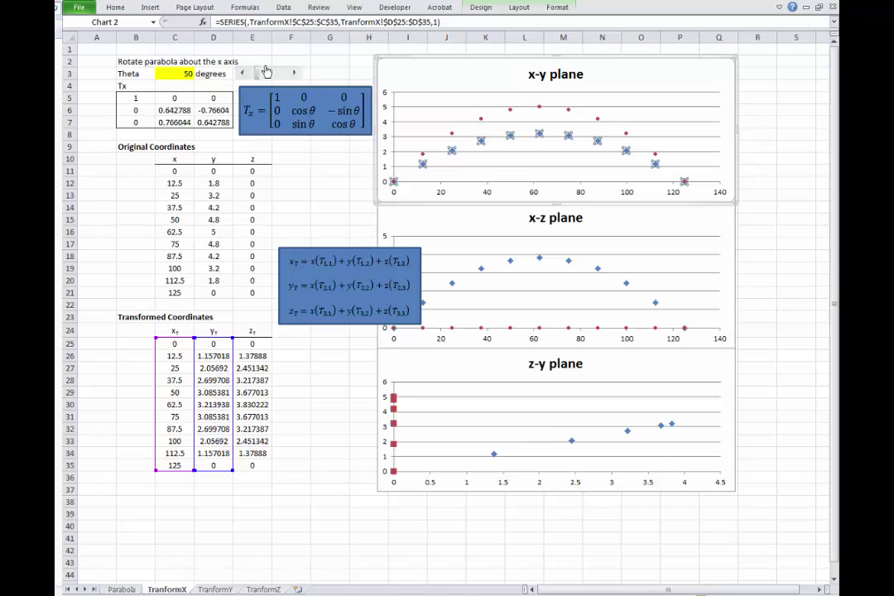
Raise theta in 5-degree increments to 90 degrees.
{"action": "left_click", "coordinate": [295, 75]}
{"action": "left_click", "coordinate": [295, 75]}
{"action": "left_click", "coordinate": [295, 75]}
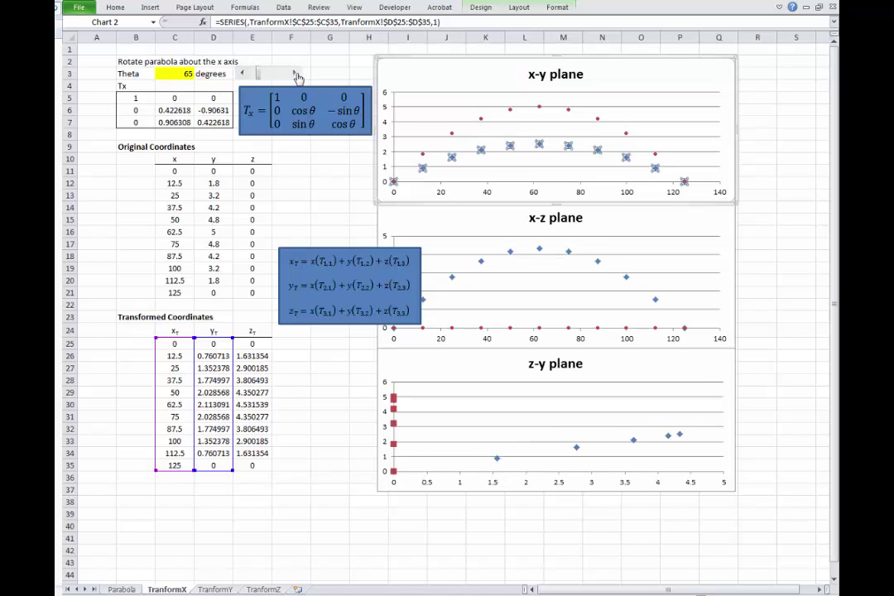
{"action": "left_click", "coordinate": [294, 75]}
{"action": "left_click", "coordinate": [294, 74]}
{"action": "left_click", "coordinate": [295, 74]}
{"action": "left_click", "coordinate": [294, 75]}
{"action": "left_click", "coordinate": [294, 75]}
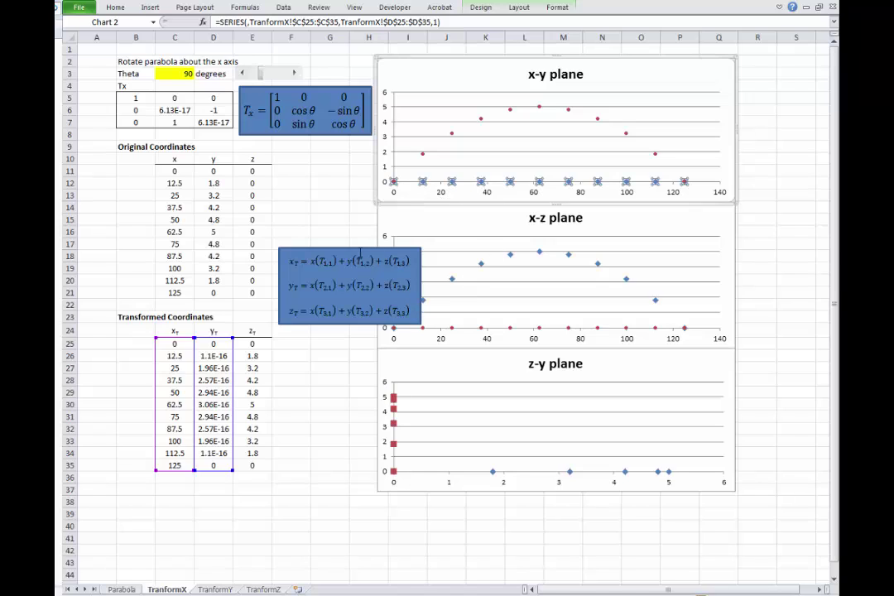
Move the equations box below the transformed coordinates table and examine the plotted points in the x-z and z-y plane charts.
{"action": "left_click_drag", "start_coordinate": [364, 251], "coordinate": [277, 487]}
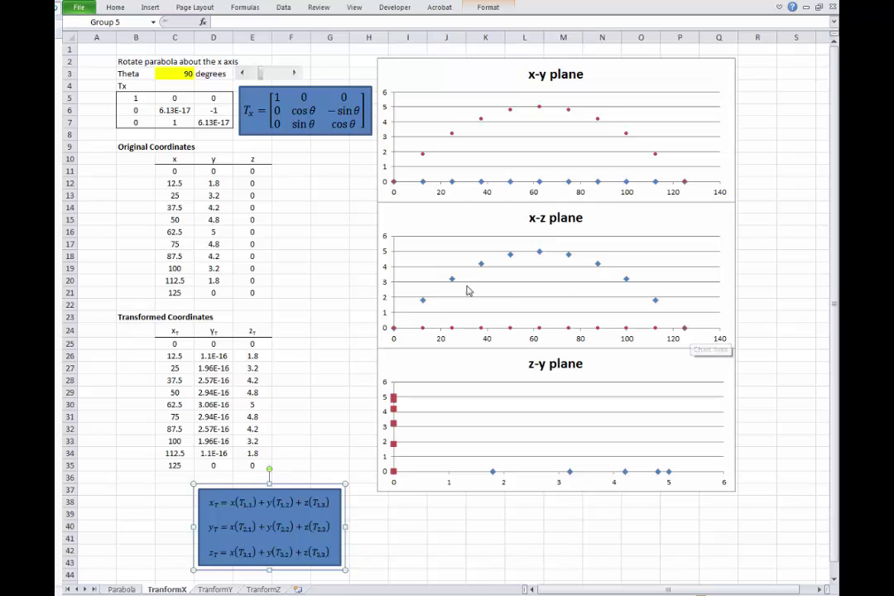
{"action": "mouse_move", "coordinate": [540, 255]}
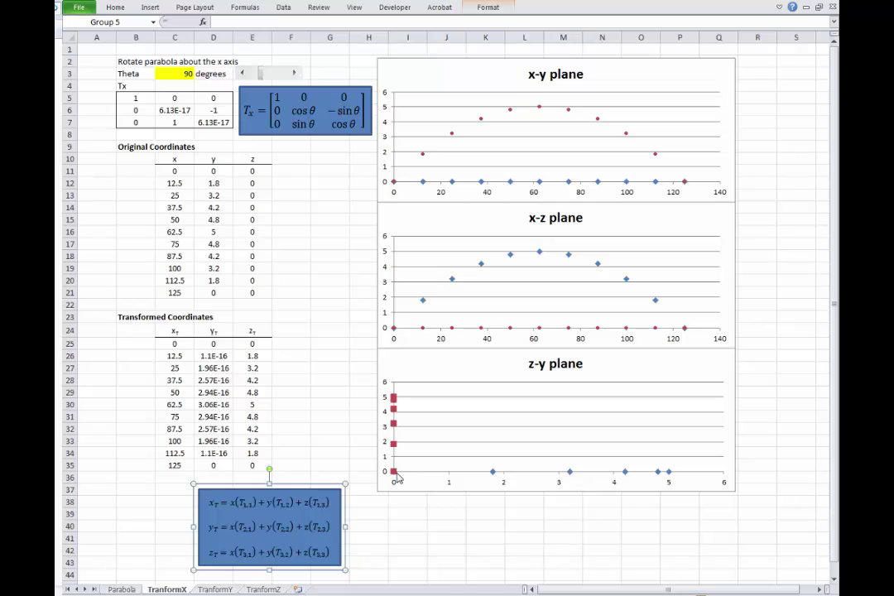
{"action": "mouse_move", "coordinate": [394, 472]}
Raise theta to 105 degrees and bring it back to 100 degrees.
{"action": "left_click", "coordinate": [294, 74]}
{"action": "left_click", "coordinate": [295, 75]}
{"action": "left_click", "coordinate": [295, 74]}
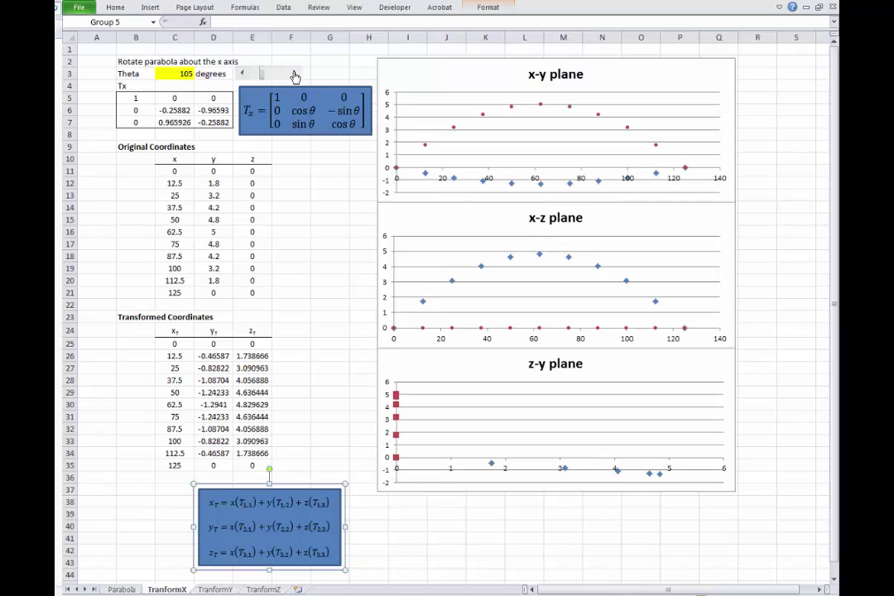
{"action": "left_click", "coordinate": [243, 74]}
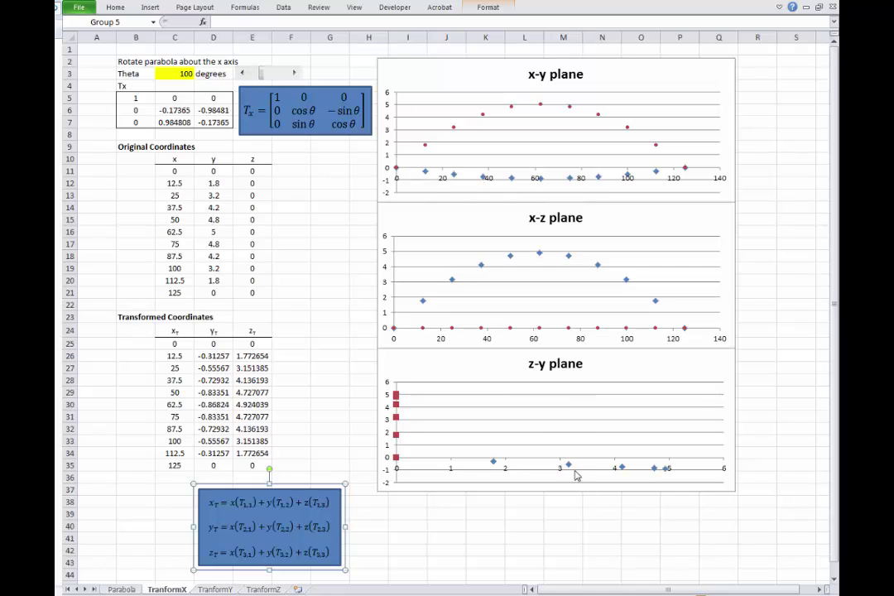
Switch to the TranformY sheet and rotate the parabola about the y axis with theta at 60 degrees.
{"action": "key", "text": "ctrl+Page_Down"}
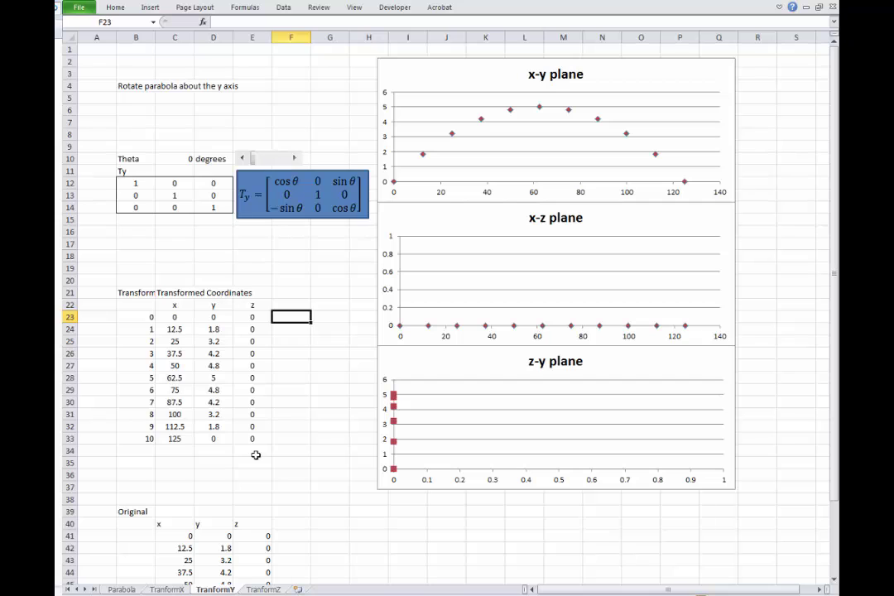
{"action": "left_click_drag", "start_coordinate": [254, 454], "coordinate": [253, 461]}
{"action": "left_click", "coordinate": [286, 158]}
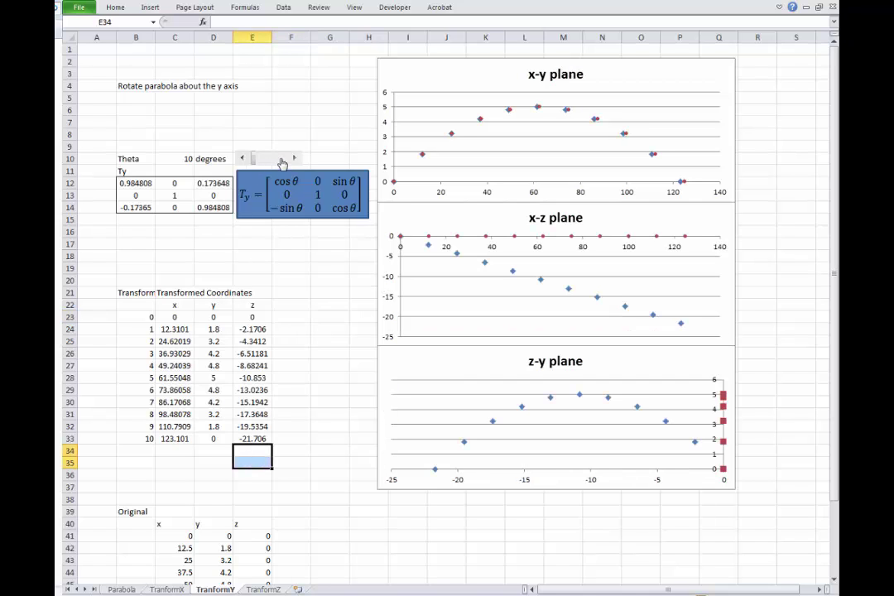
{"action": "left_click", "coordinate": [280, 159]}
{"action": "left_click", "coordinate": [281, 159]}
{"action": "left_click", "coordinate": [281, 159]}
{"action": "left_click", "coordinate": [280, 159]}
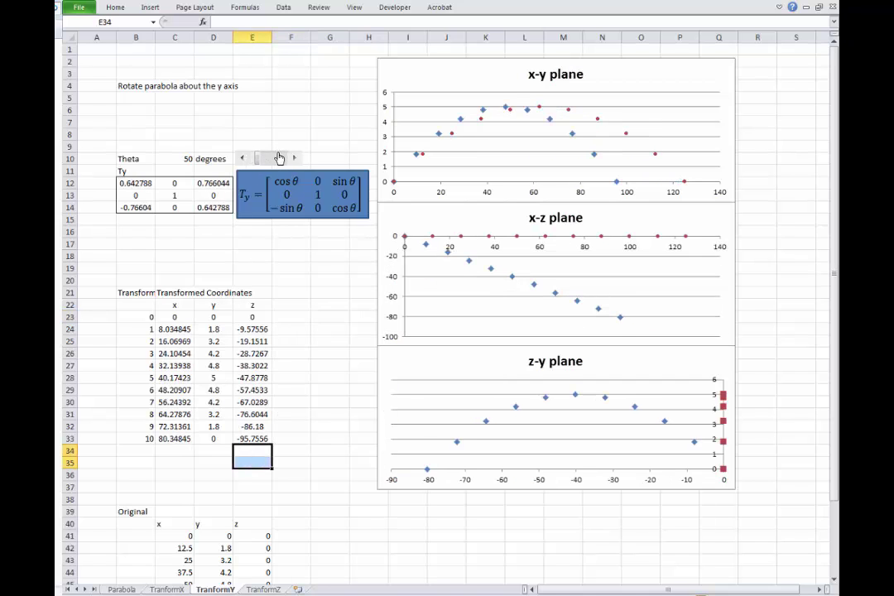
{"action": "left_click", "coordinate": [280, 158]}
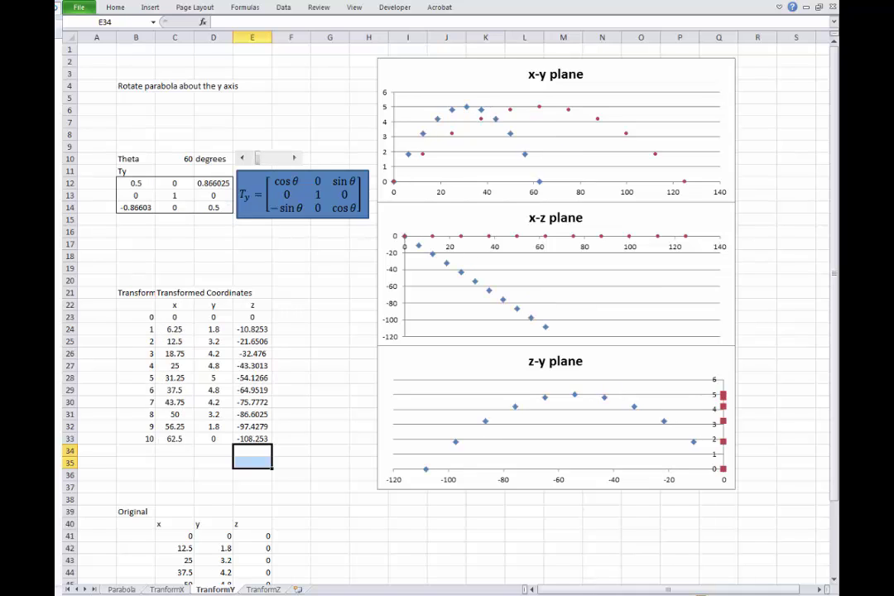
Switch to the TranformZ sheet and rotate the parabola about the z axis with theta at 40 degrees.
{"action": "left_click", "coordinate": [261, 589]}
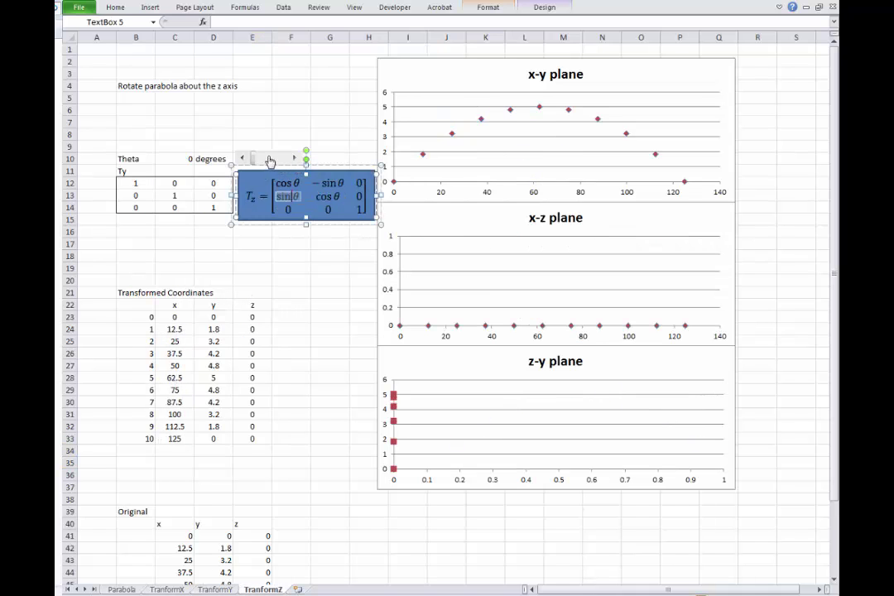
{"action": "left_click", "coordinate": [296, 268]}
{"action": "left_click", "coordinate": [274, 158]}
{"action": "left_click", "coordinate": [274, 158]}
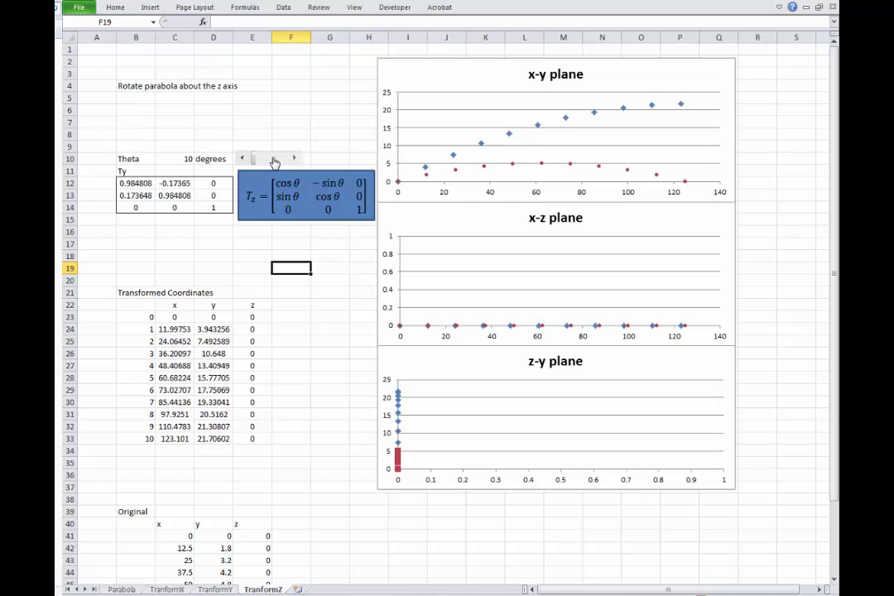
{"action": "left_click", "coordinate": [275, 158]}
{"action": "left_click", "coordinate": [276, 158]}
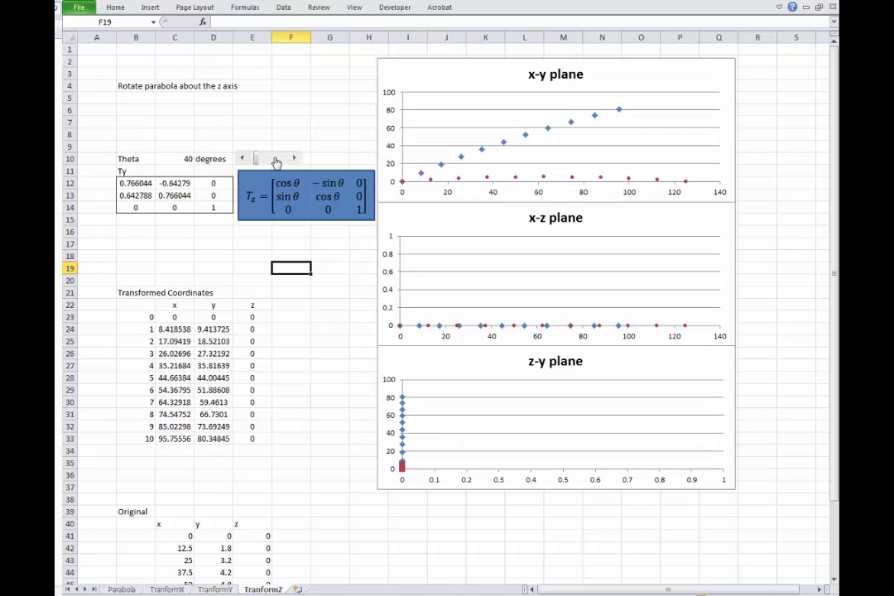
{"action": "left_click", "coordinate": [275, 158]}
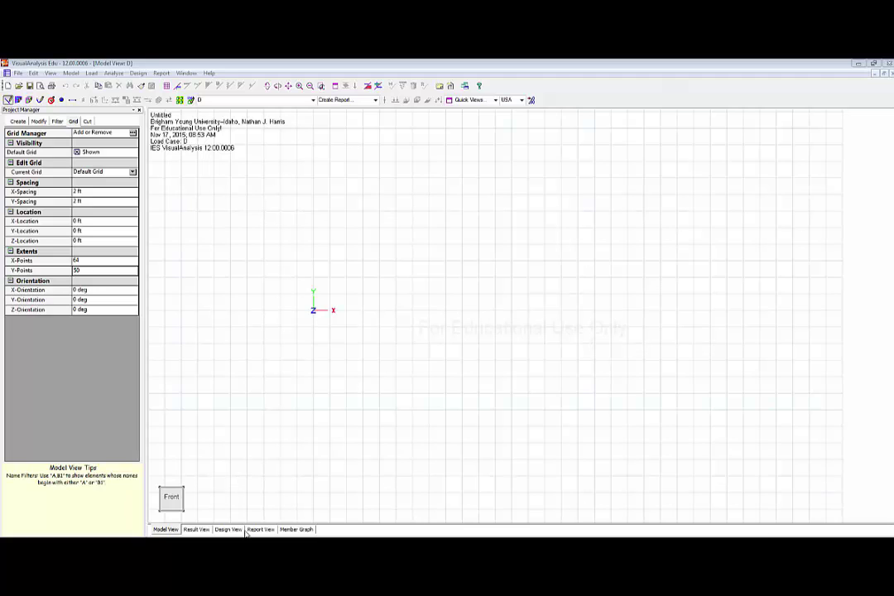
Switch to the Excel workbook and copy the original x, y and z coordinates in C11:E21 of the TranformX sheet.
{"action": "key", "text": "alt+Tab"}
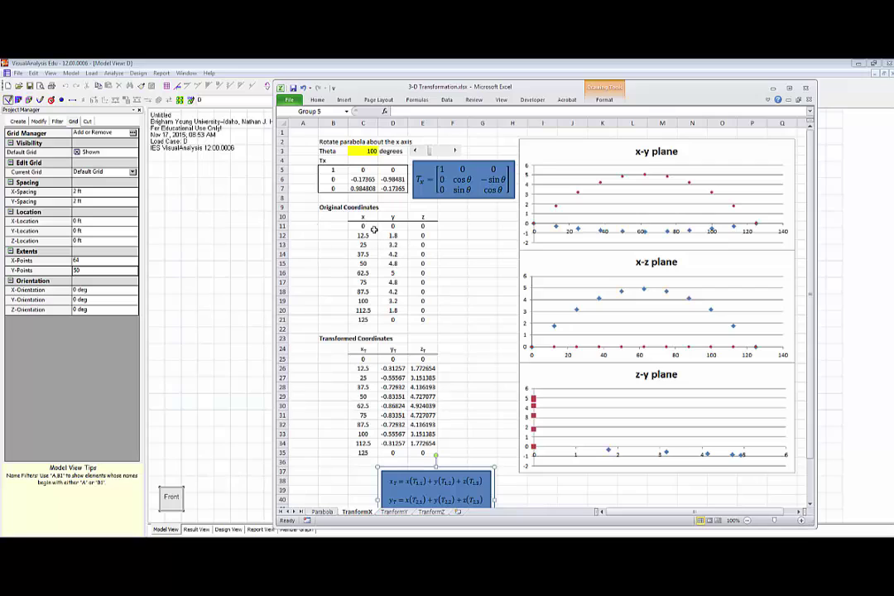
{"action": "mouse_move", "coordinate": [360, 225]}
{"action": "left_mouse_down"}
{"action": "mouse_move", "coordinate": [380, 234]}
{"action": "mouse_move", "coordinate": [422, 288]}
{"action": "mouse_move", "coordinate": [422, 318]}
{"action": "left_mouse_up"}
{"action": "key", "text": "ctrl+c"}
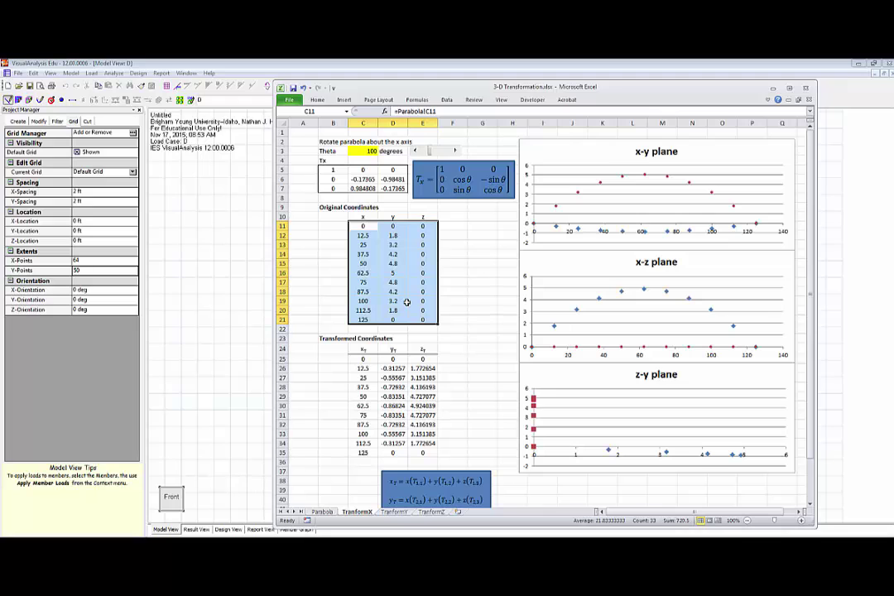
Switch to VisualAnalysis and change the project's structure type to Space Frame.
{"action": "left_click", "coordinate": [86, 106]}
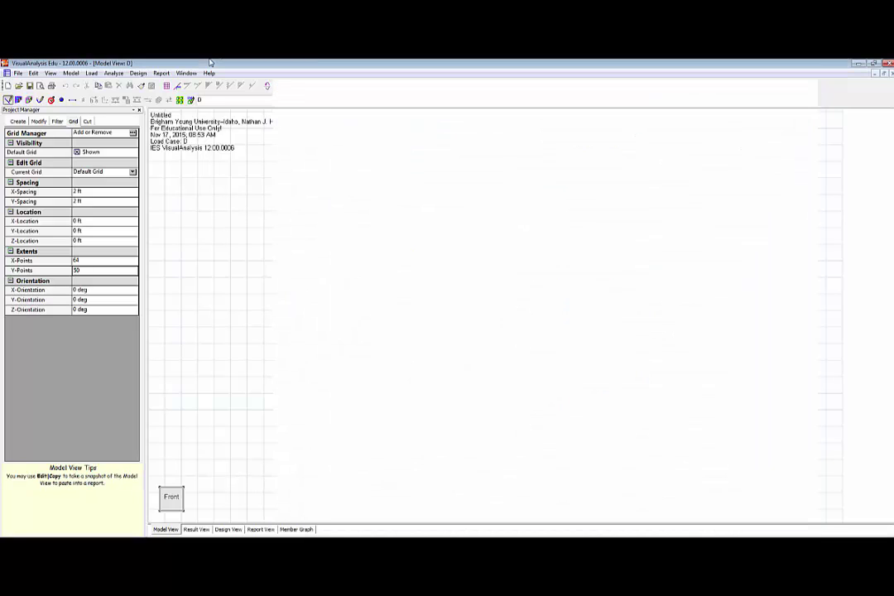
{"action": "left_click", "coordinate": [71, 100]}
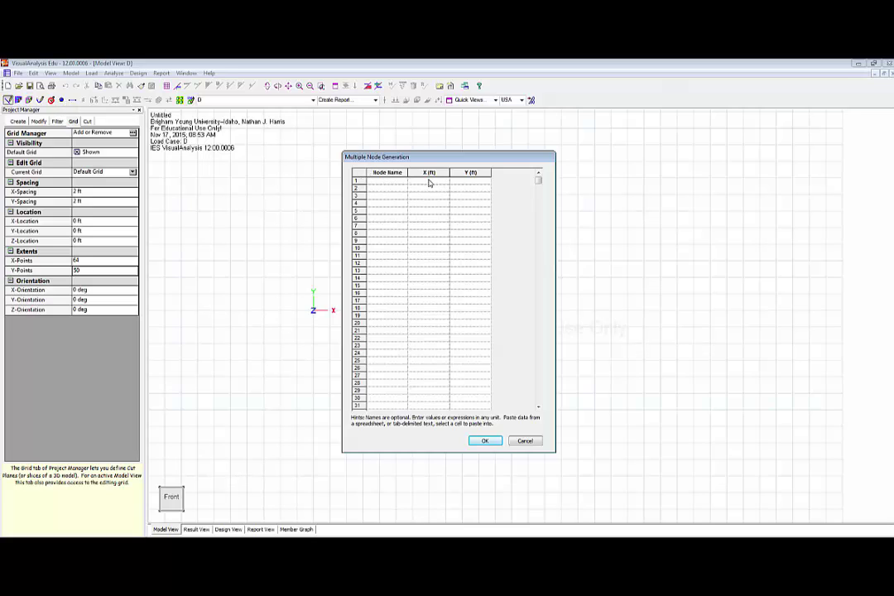
{"action": "left_click", "coordinate": [528, 440]}
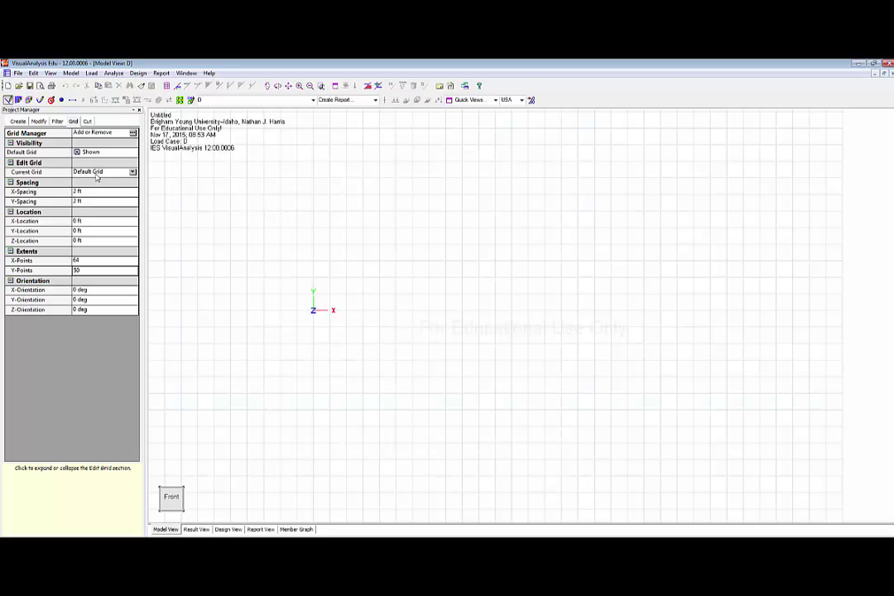
{"action": "left_click", "coordinate": [53, 123]}
{"action": "left_click", "coordinate": [37, 122]}
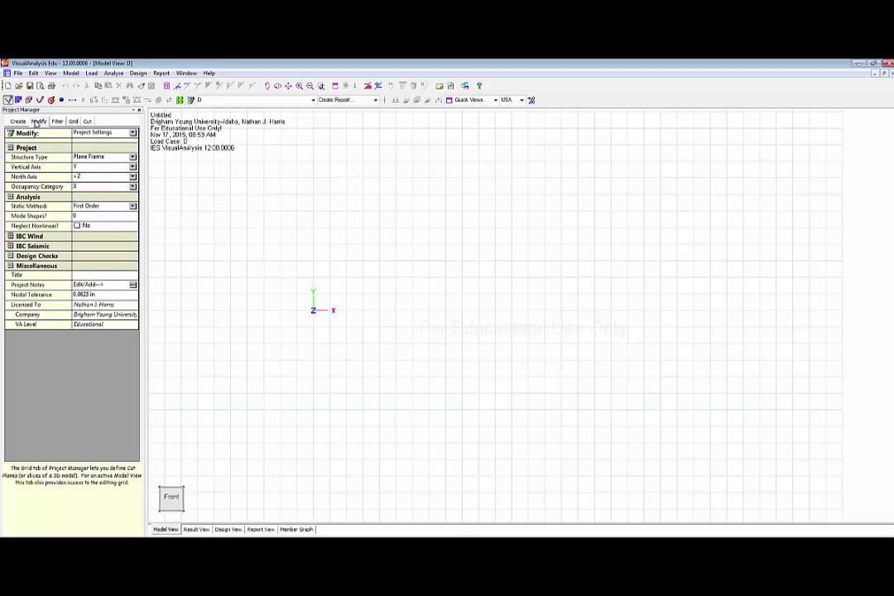
{"action": "left_click", "coordinate": [99, 157]}
{"action": "left_click", "coordinate": [133, 157]}
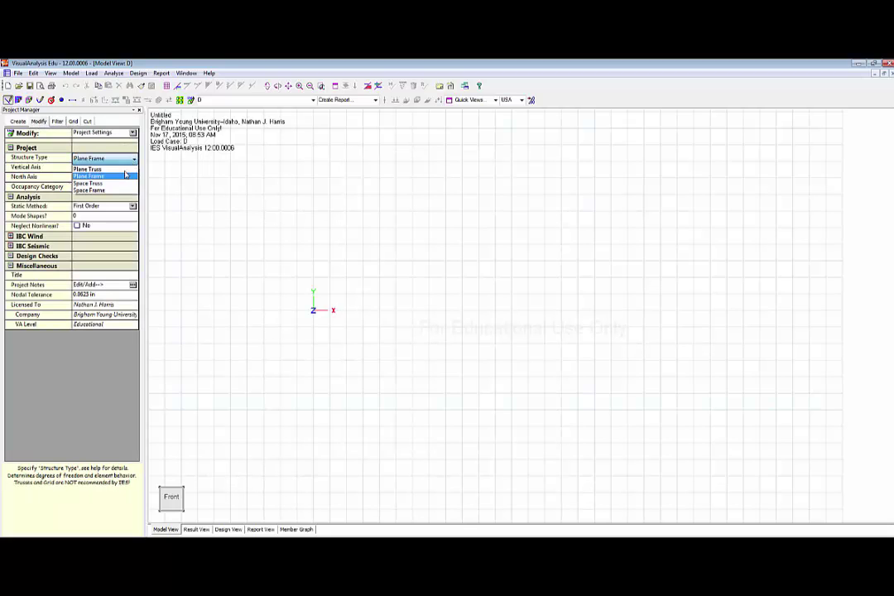
{"action": "left_click", "coordinate": [125, 189]}
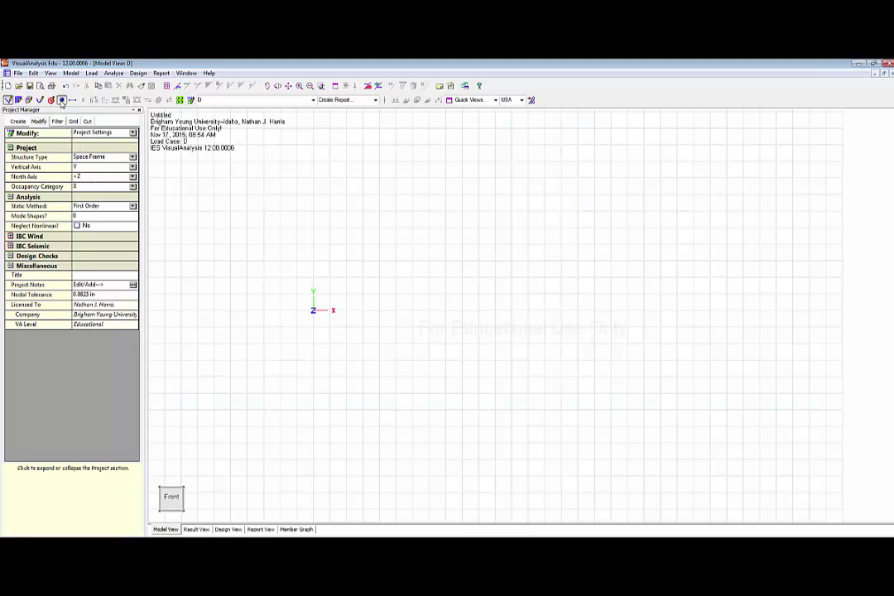
Generate multiple nodes by pasting the copied original coordinates from the first X cell, and accept the added nodes.
{"action": "left_click", "coordinate": [50, 98]}
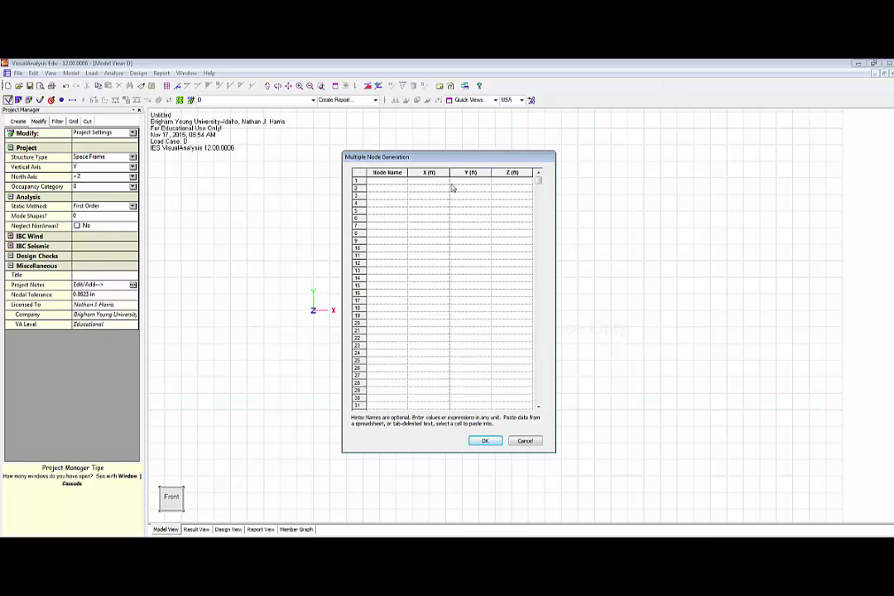
{"action": "left_click", "coordinate": [420, 184]}
{"action": "key", "text": "ctrl+v"}
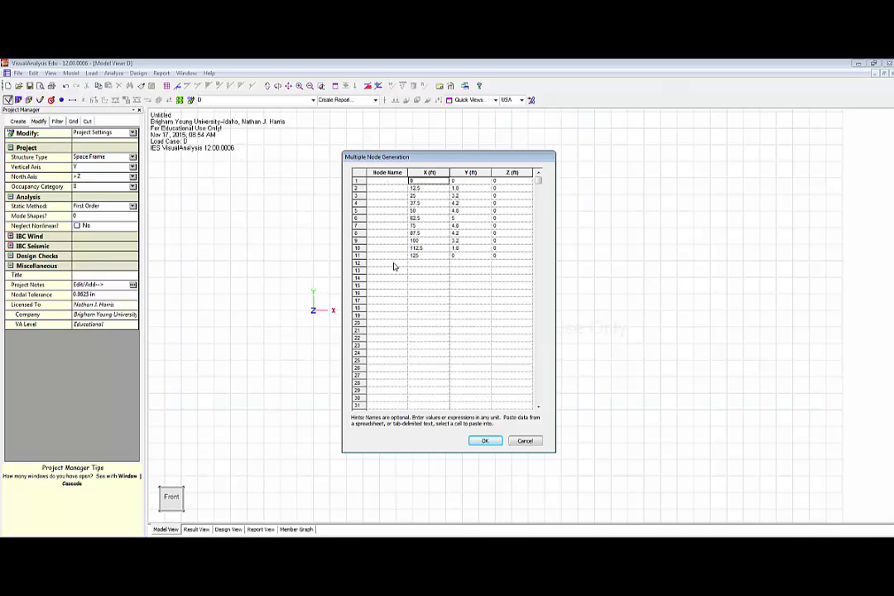
{"action": "left_click", "coordinate": [486, 441]}
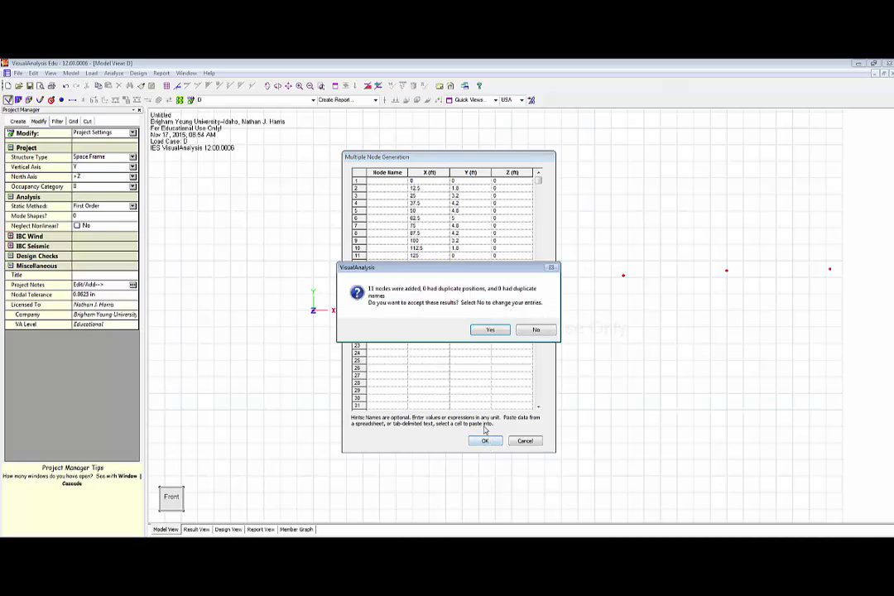
{"action": "left_click", "coordinate": [489, 330]}
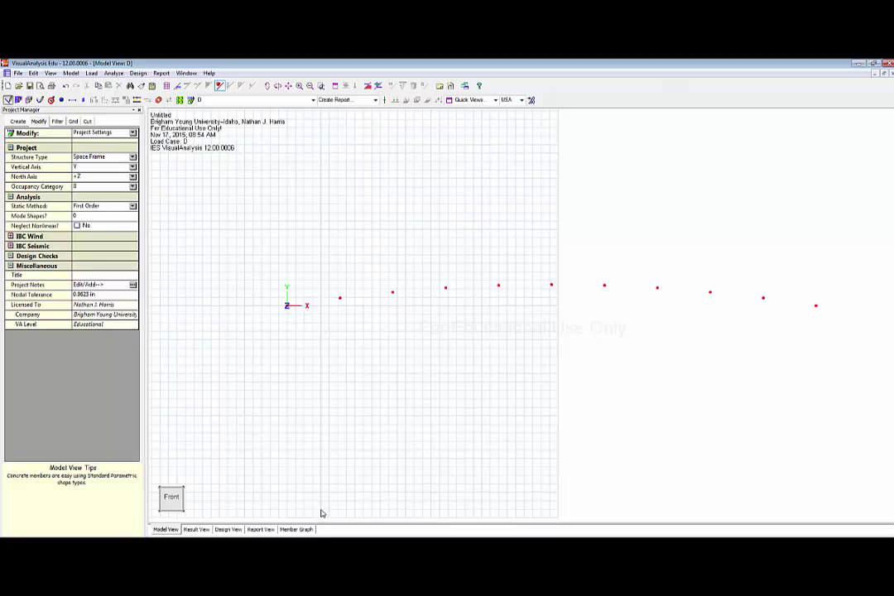
Switch to the Excel workbook and copy the transformed coordinates in C25:E35 of the TranformX sheet.
{"action": "key", "text": "alt+Tab"}
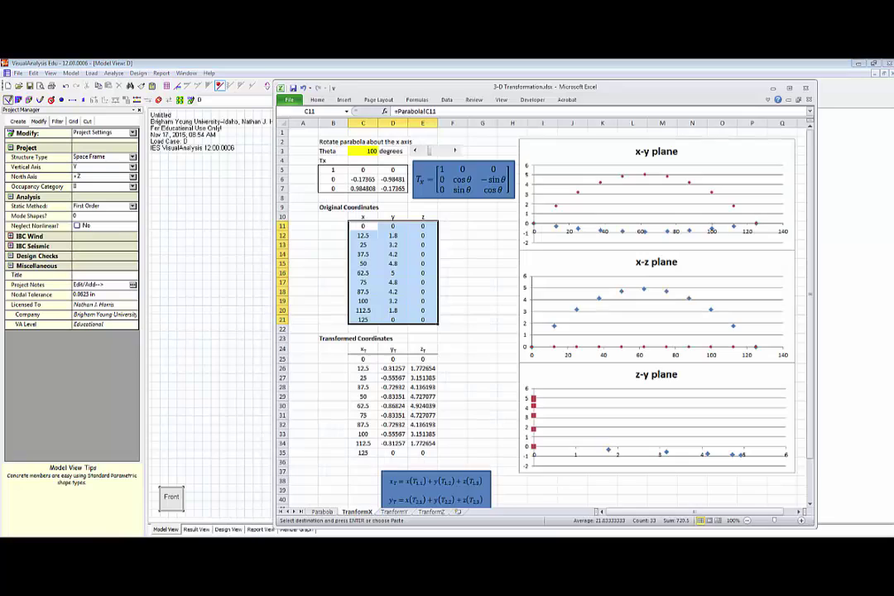
{"action": "left_click_drag", "start_coordinate": [361, 359], "coordinate": [426, 453]}
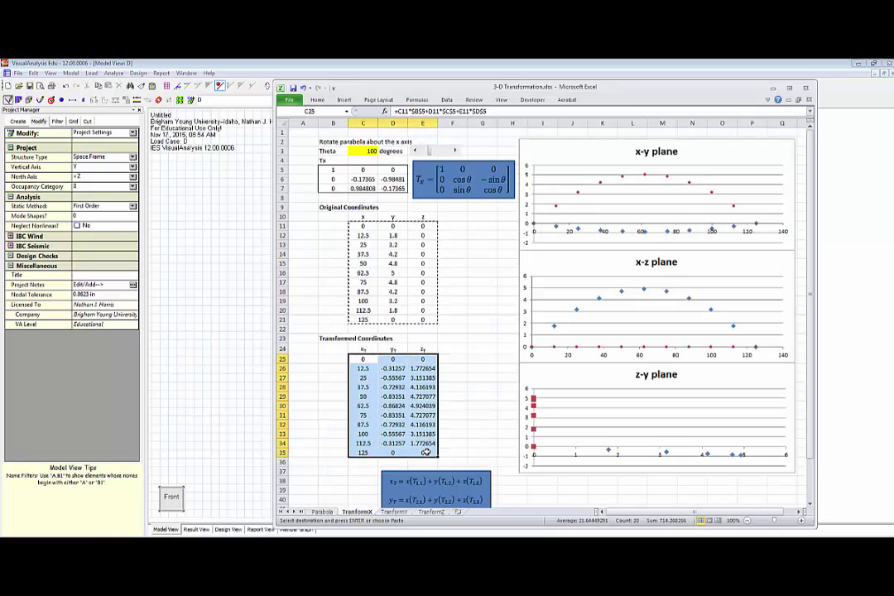
{"action": "key", "text": "ctrl+c"}
Return to VisualAnalysis, generate nodes from the pasted transformed coordinates, and accept the added nodes.
{"action": "left_click", "coordinate": [254, 64]}
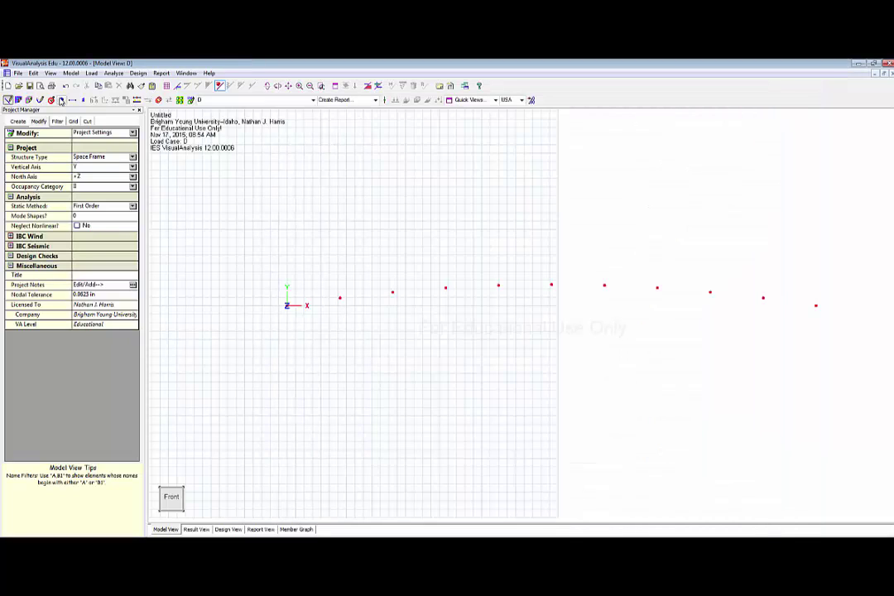
{"action": "left_click", "coordinate": [61, 99]}
{"action": "left_click", "coordinate": [431, 182]}
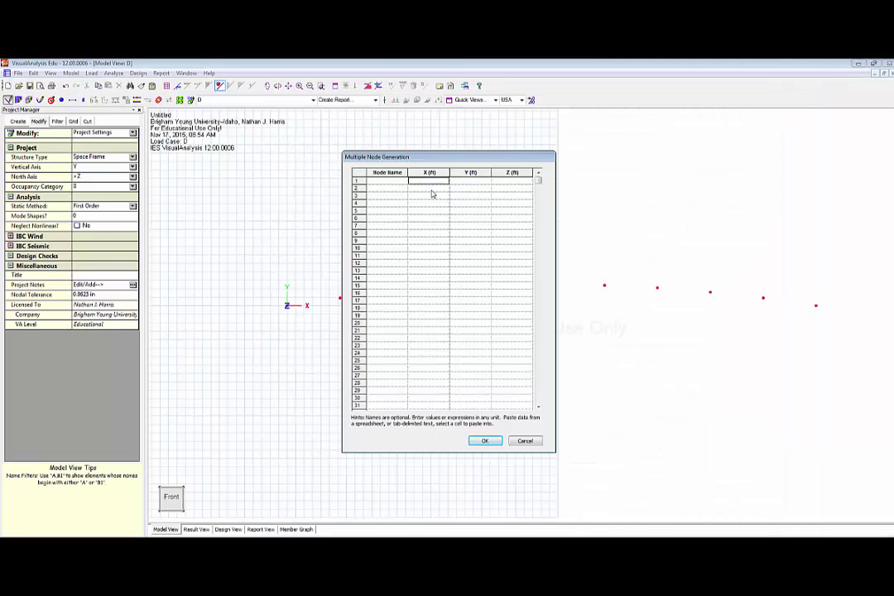
{"action": "key", "text": "ctrl+v"}
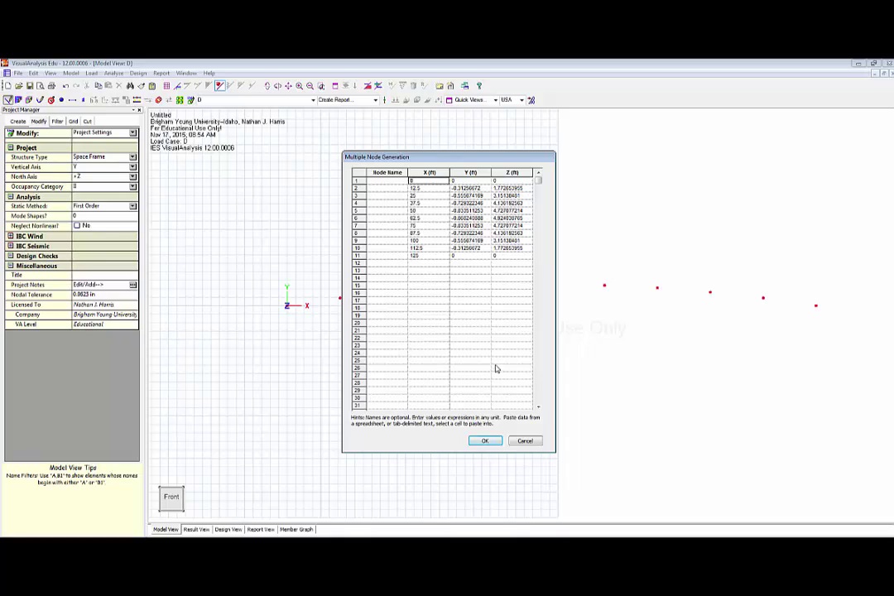
{"action": "left_click", "coordinate": [486, 440]}
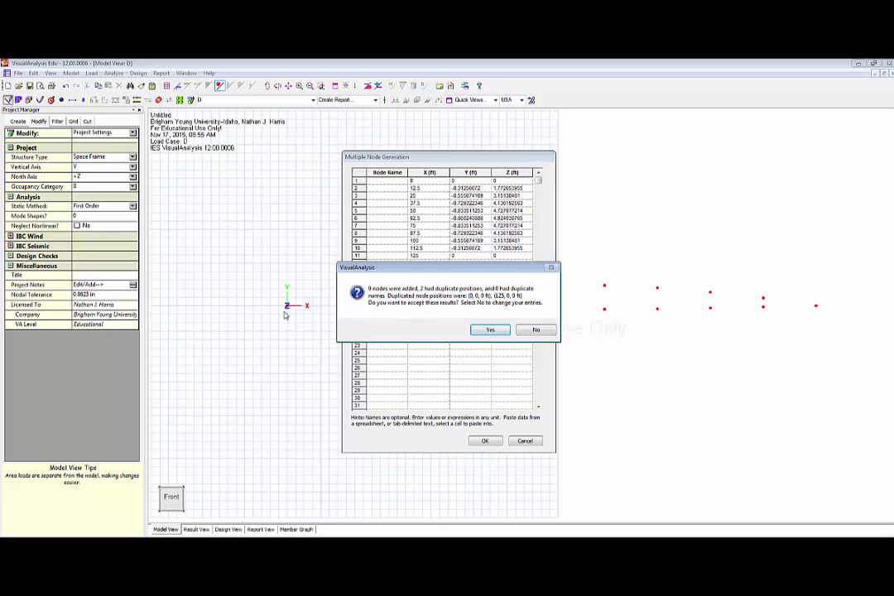
{"action": "left_click", "coordinate": [492, 331]}
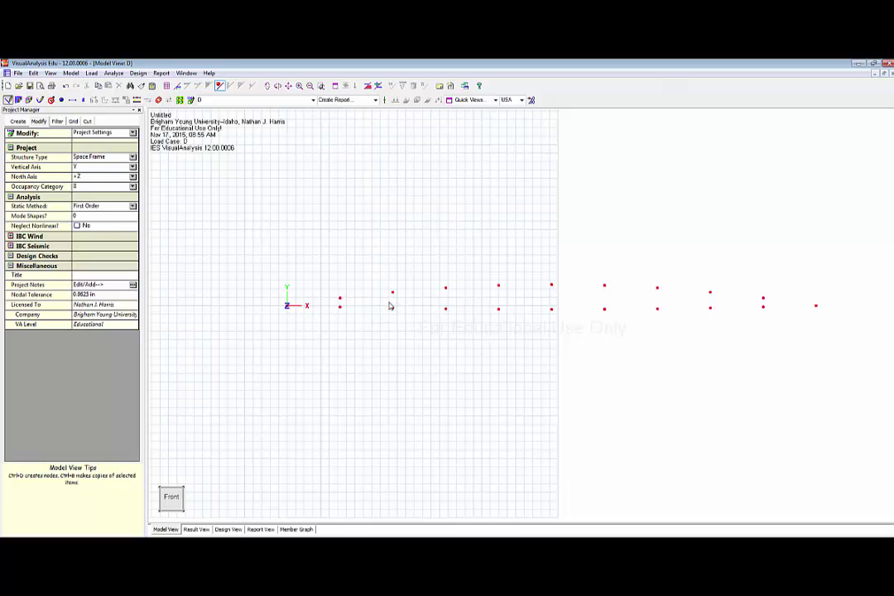
Create the arch's first member between existing nodes N001 and N002 with Quick Add Members.
{"action": "middle_click_drag", "start_coordinate": [390, 305], "coordinate": [517, 312]}
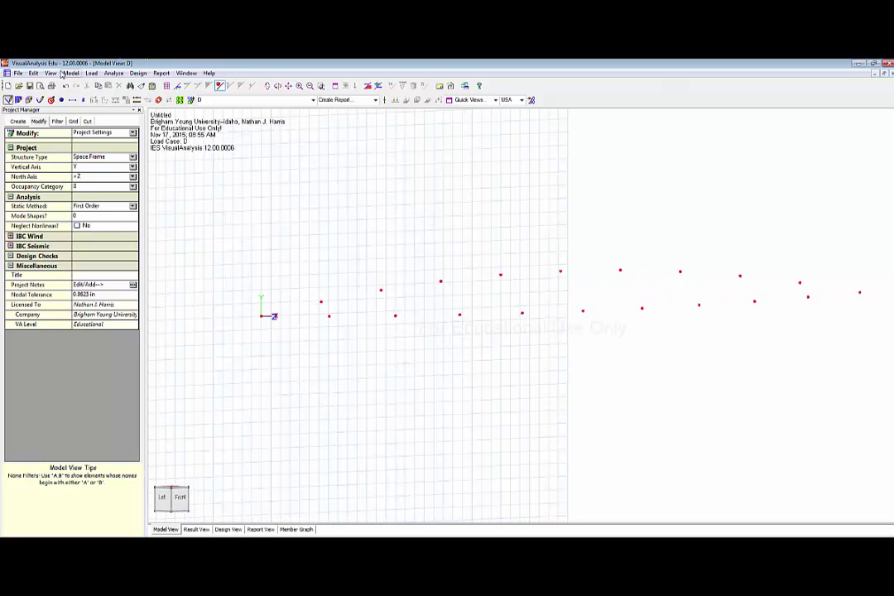
{"action": "left_click", "coordinate": [72, 101]}
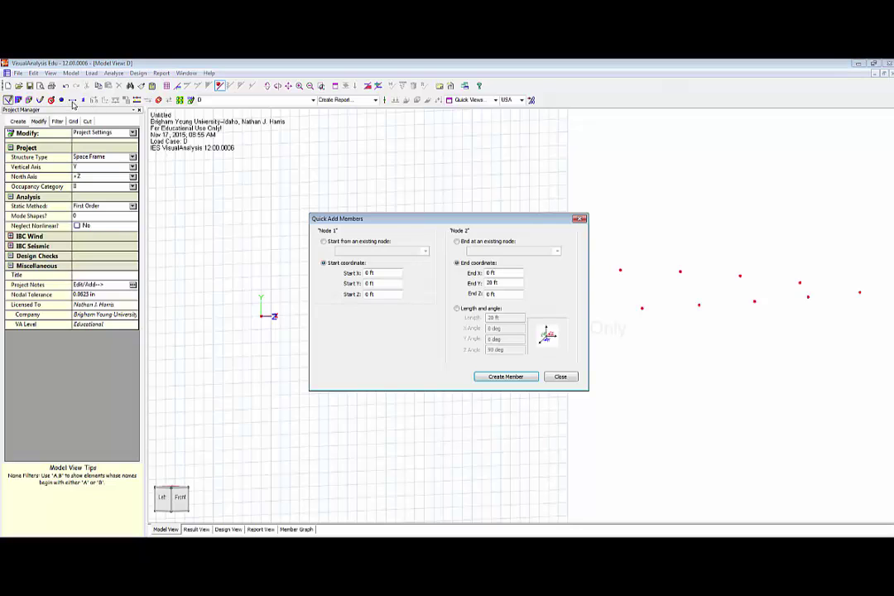
{"action": "left_click", "coordinate": [323, 241]}
{"action": "left_click", "coordinate": [425, 251]}
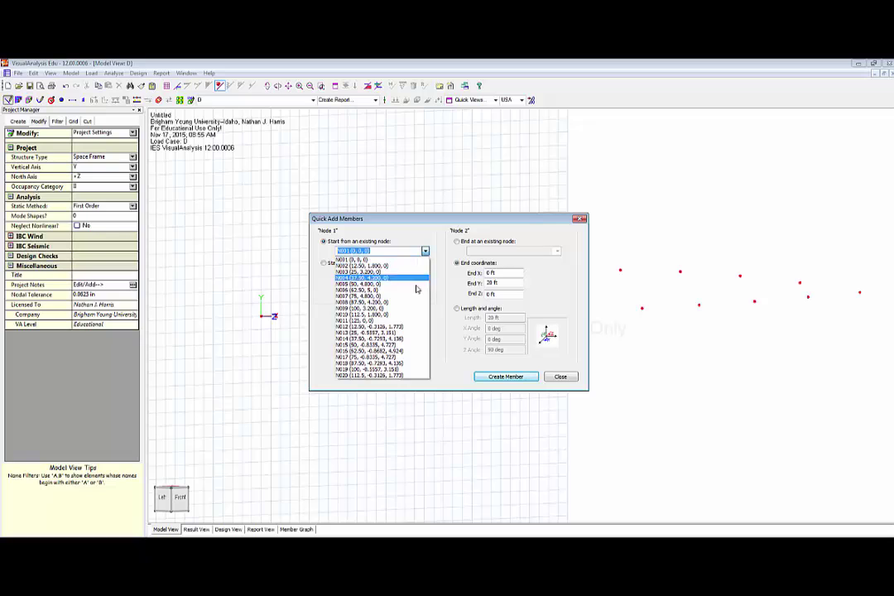
{"action": "left_click", "coordinate": [356, 257]}
{"action": "left_click", "coordinate": [457, 242]}
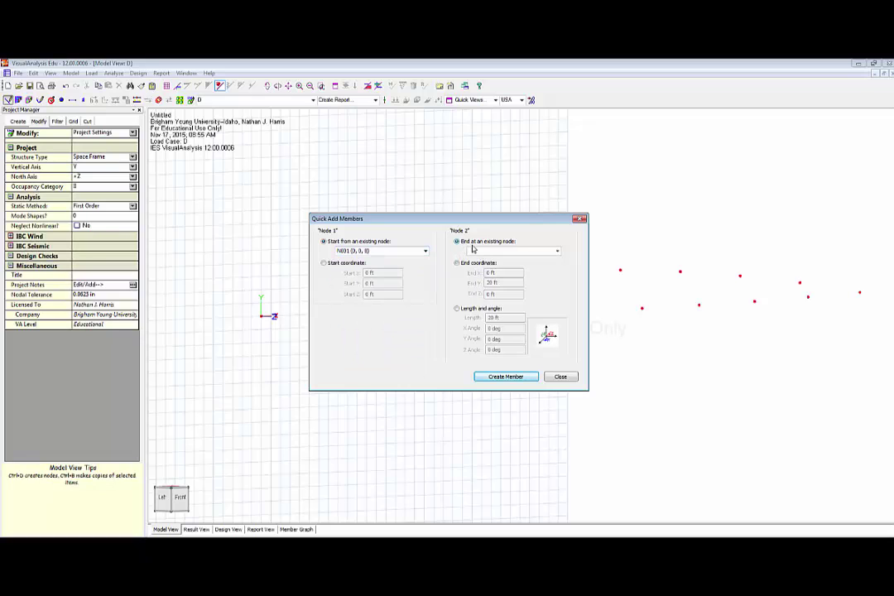
{"action": "left_click", "coordinate": [556, 252]}
{"action": "left_click", "coordinate": [544, 269]}
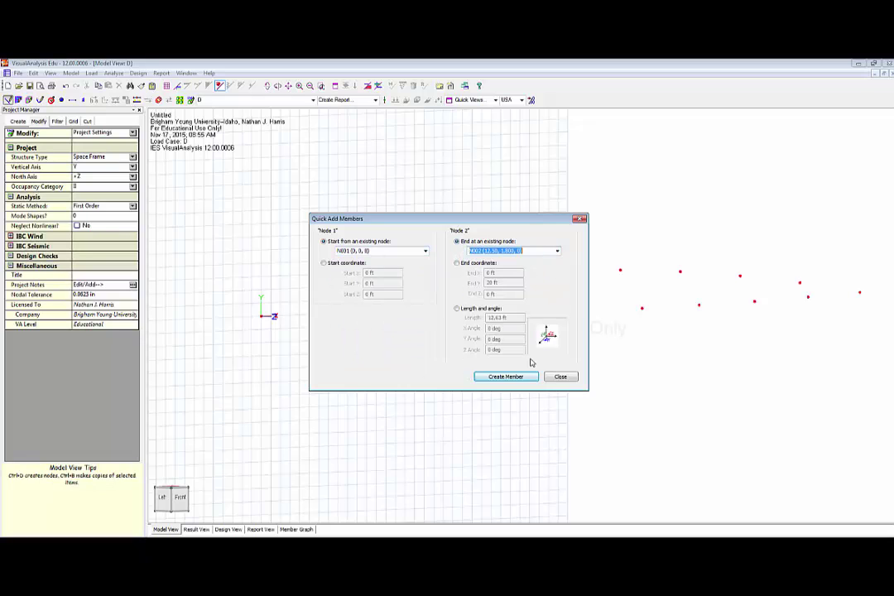
{"action": "left_click", "coordinate": [506, 377]}
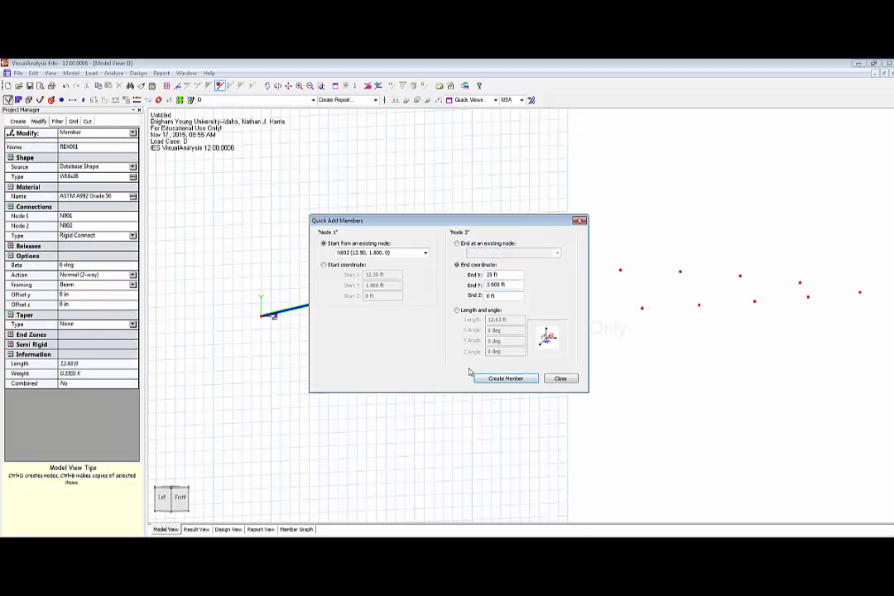
Add a member from N002 to existing node N003.
{"action": "left_click_drag", "start_coordinate": [468, 218], "coordinate": [447, 217]}
{"action": "left_click", "coordinate": [431, 237]}
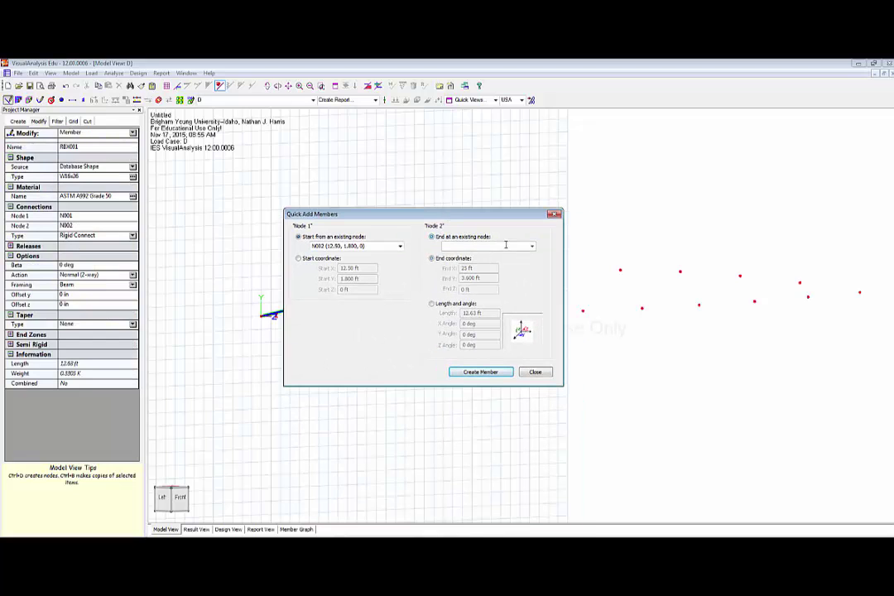
{"action": "left_click", "coordinate": [532, 248]}
{"action": "left_click", "coordinate": [488, 267]}
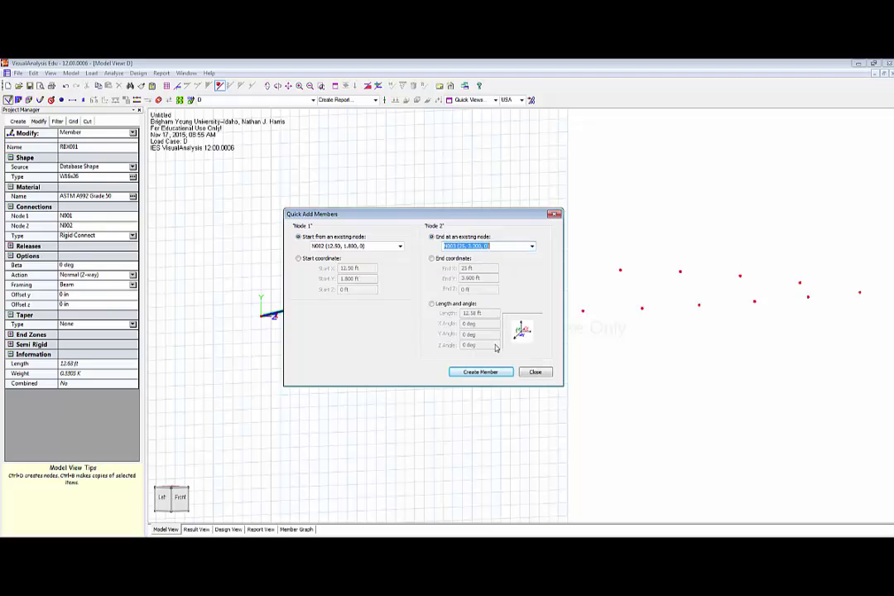
{"action": "left_click", "coordinate": [490, 371]}
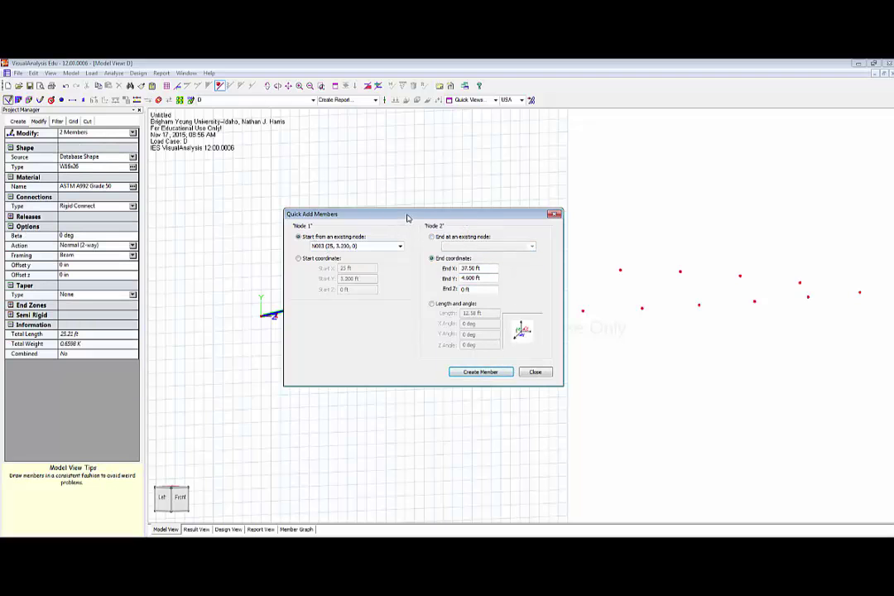
Move the Quick Add Members dialog below the arch and create a member from N003 to existing node N004.
{"action": "left_click_drag", "start_coordinate": [407, 218], "coordinate": [424, 323]}
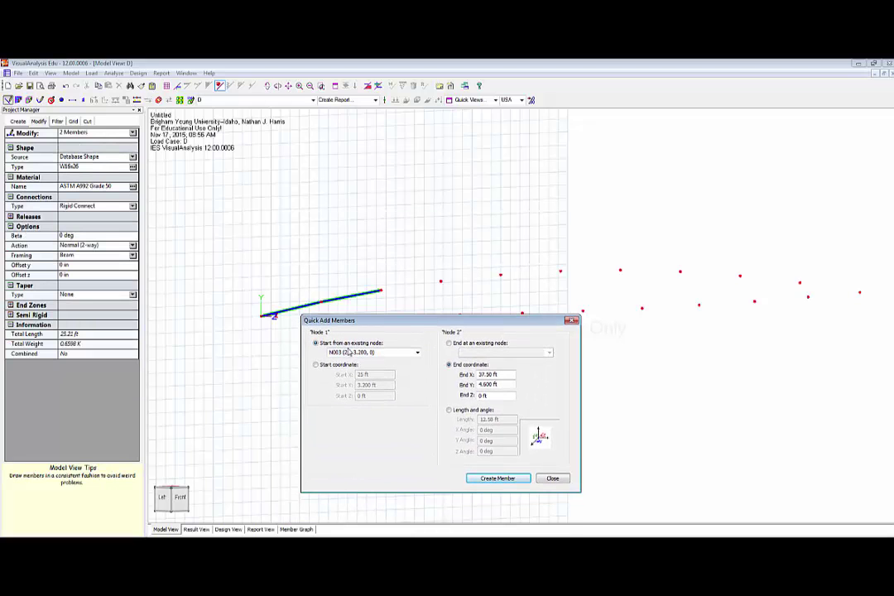
{"action": "left_click", "coordinate": [450, 344]}
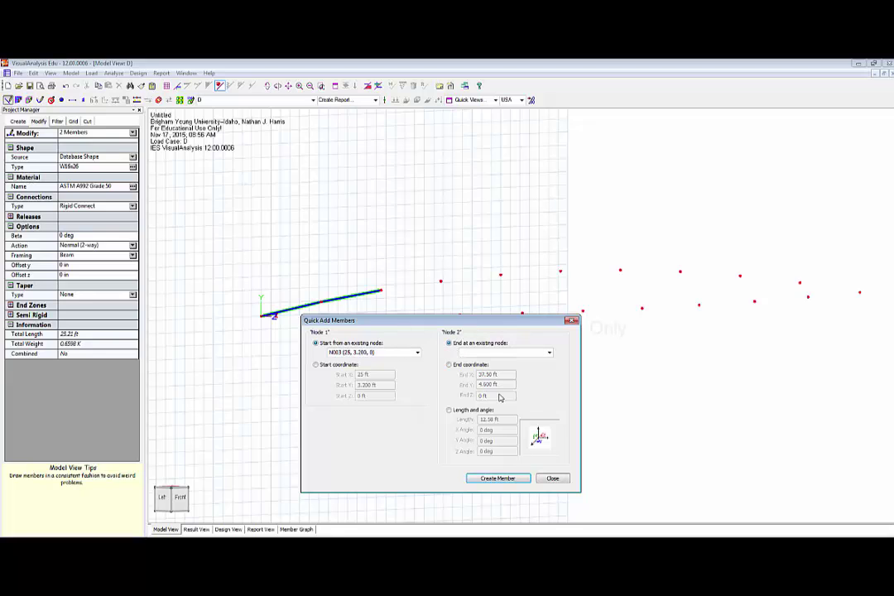
{"action": "left_click", "coordinate": [505, 353]}
{"action": "left_click", "coordinate": [488, 387]}
{"action": "left_click", "coordinate": [496, 478]}
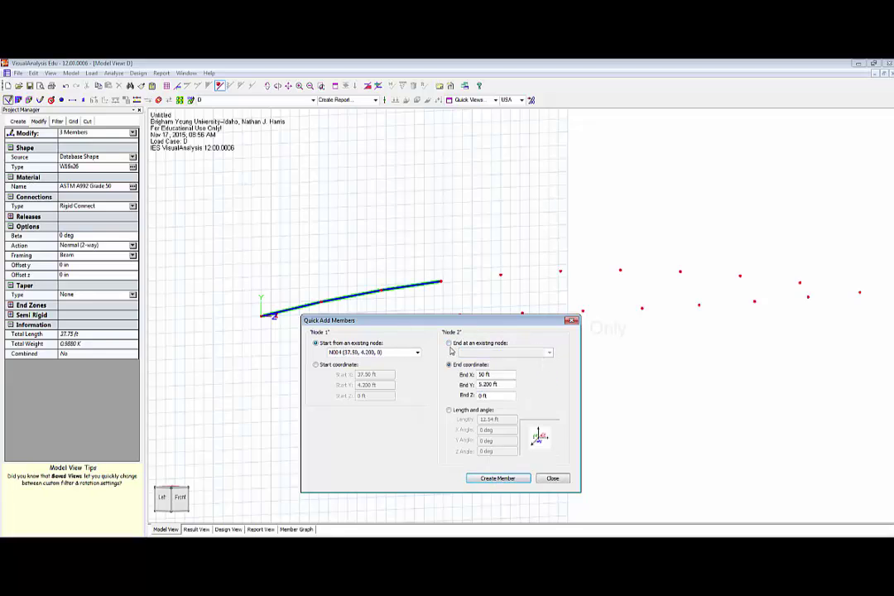
Continue the arch with members from N004 to N005 and from N005 to N006, ending each at the existing node.
{"action": "left_click", "coordinate": [451, 344]}
{"action": "left_click", "coordinate": [549, 353]}
{"action": "left_click", "coordinate": [529, 386]}
{"action": "left_click", "coordinate": [496, 478]}
{"action": "left_click", "coordinate": [450, 344]}
{"action": "left_click", "coordinate": [549, 352]}
{"action": "left_click", "coordinate": [496, 391]}
{"action": "left_click", "coordinate": [497, 478]}
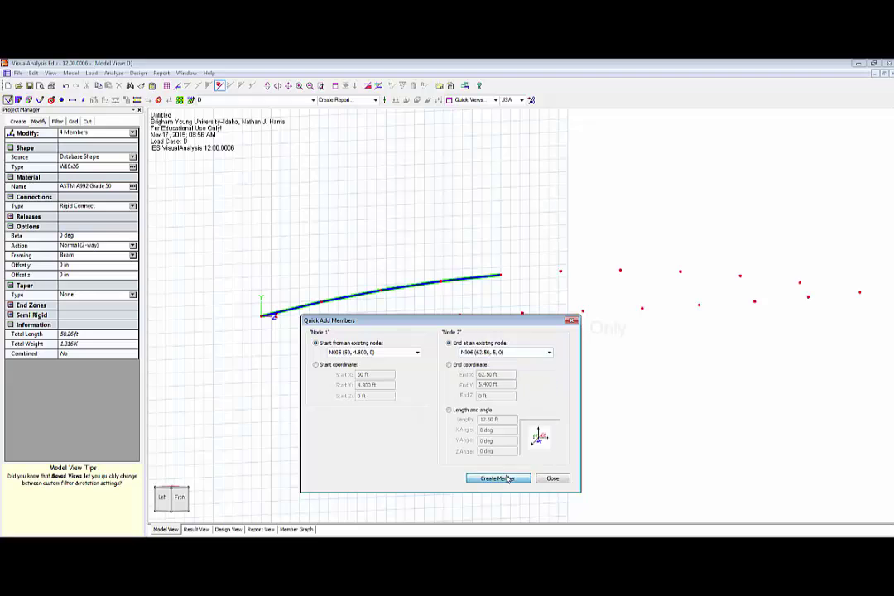
Extend the arch with three members connecting existing nodes N006 to N007, N007 to N008, and N008 to N009.
{"action": "left_click", "coordinate": [451, 344]}
{"action": "left_click", "coordinate": [549, 353]}
{"action": "left_click", "coordinate": [489, 398]}
{"action": "left_click", "coordinate": [497, 477]}
{"action": "left_click", "coordinate": [450, 343]}
{"action": "left_click", "coordinate": [549, 353]}
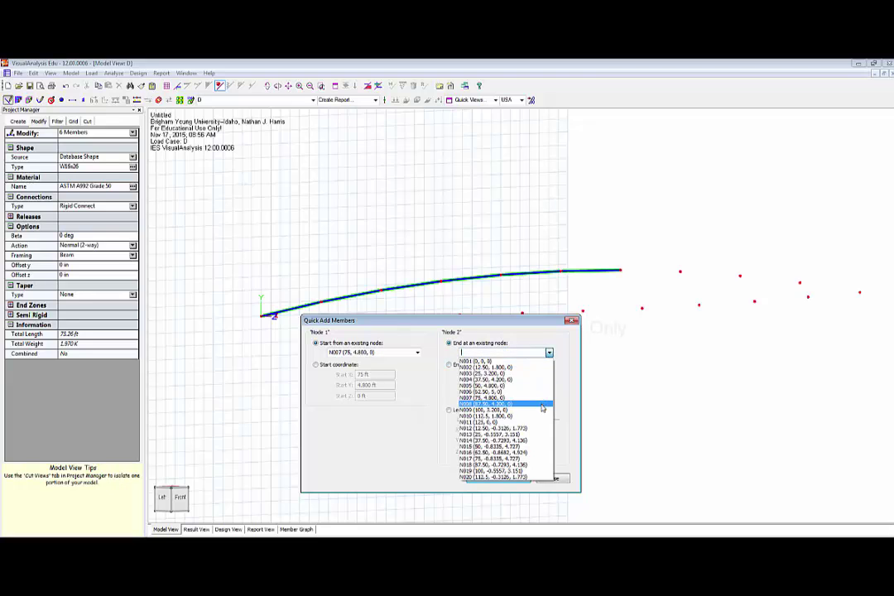
{"action": "left_click", "coordinate": [497, 389]}
{"action": "left_click", "coordinate": [497, 478]}
{"action": "left_click", "coordinate": [450, 343]}
{"action": "left_click", "coordinate": [548, 353]}
{"action": "left_click", "coordinate": [493, 396]}
{"action": "left_click", "coordinate": [496, 478]}
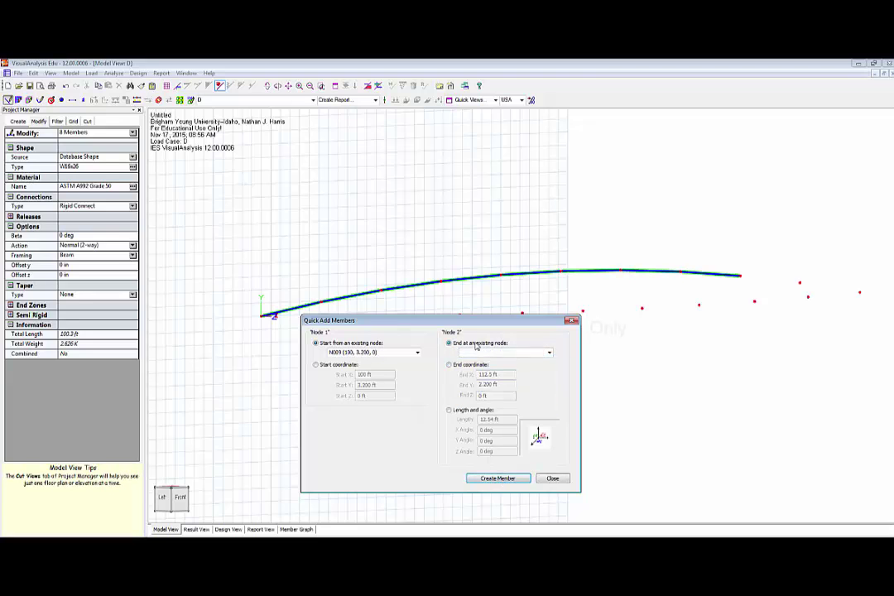
Finish the first arch with members from N009 to N010 and from N010 to N011, ending each at the existing node.
{"action": "left_click", "coordinate": [450, 343]}
{"action": "left_click", "coordinate": [549, 353]}
{"action": "left_click", "coordinate": [493, 416]}
{"action": "left_click", "coordinate": [497, 478]}
{"action": "left_click", "coordinate": [451, 344]}
{"action": "left_click", "coordinate": [548, 353]}
{"action": "left_click", "coordinate": [488, 422]}
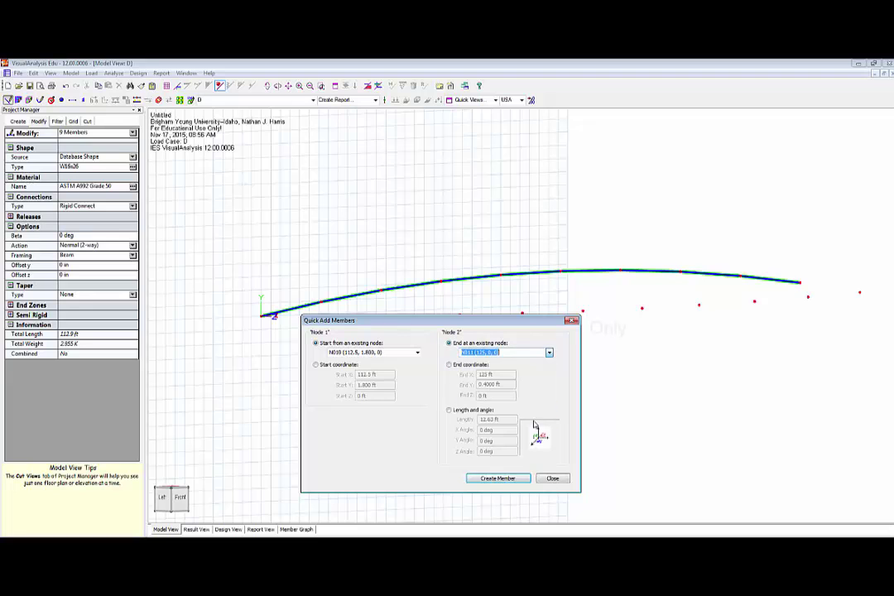
{"action": "left_click", "coordinate": [497, 478]}
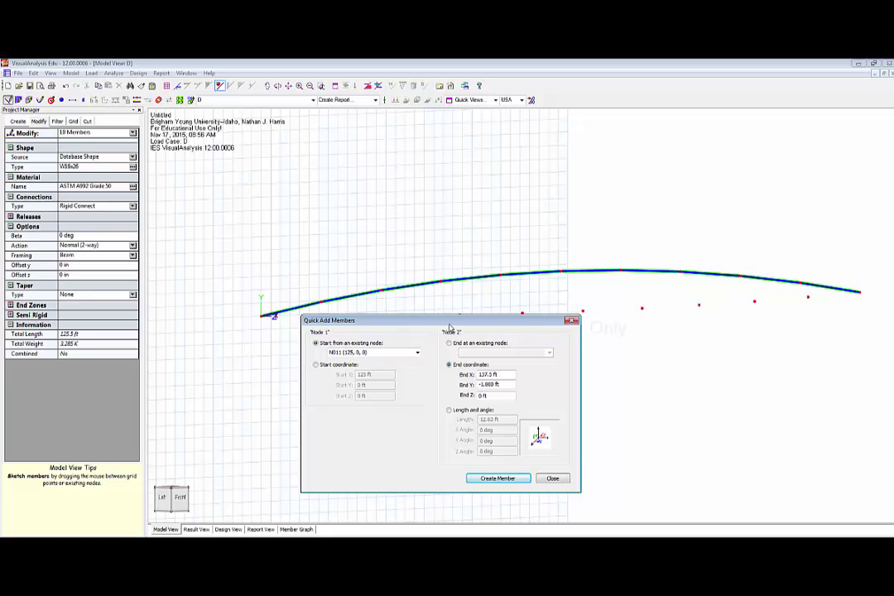
Move the Quick Add Members dialog below the rotated arch's nodes and create its first member from N001 to existing node N012.
{"action": "left_click_drag", "start_coordinate": [448, 323], "coordinate": [449, 344]}
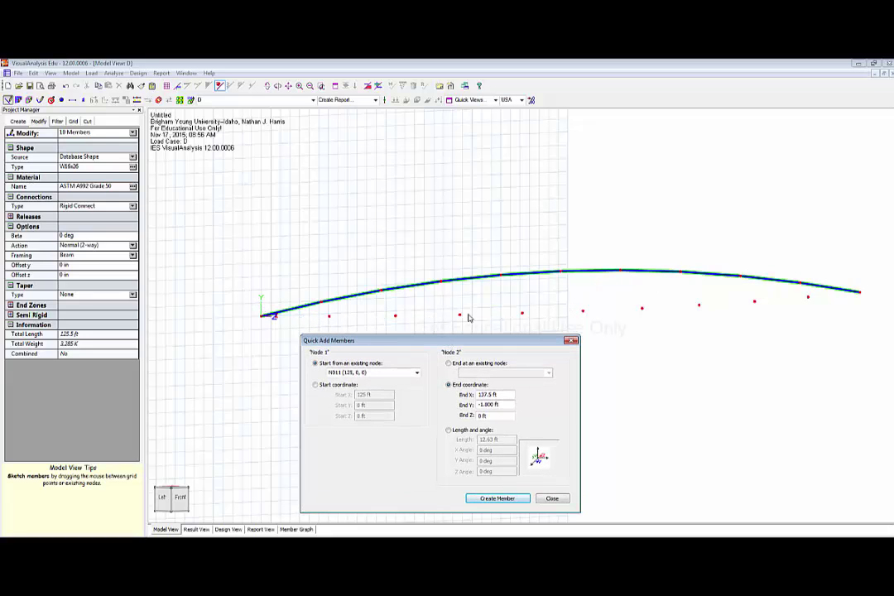
{"action": "left_click", "coordinate": [417, 373]}
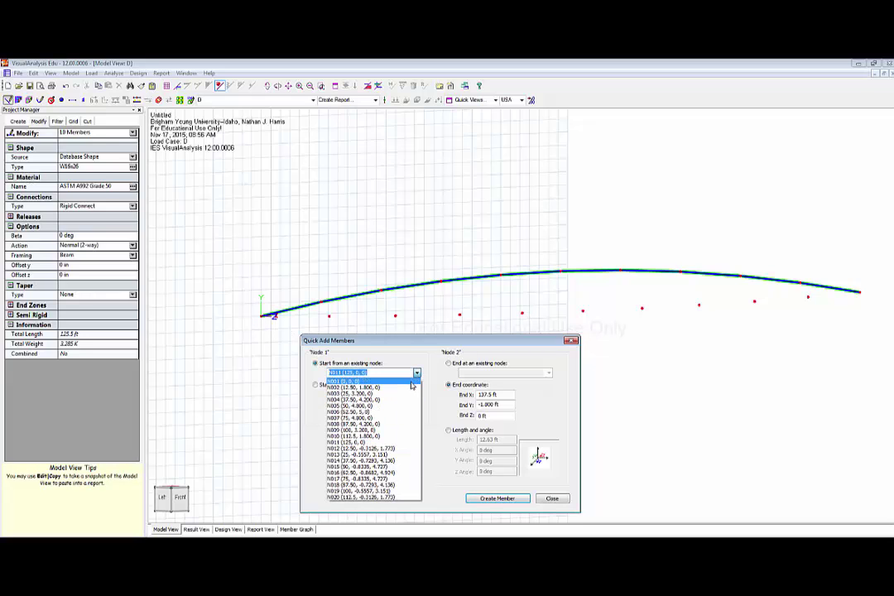
{"action": "left_click", "coordinate": [406, 381]}
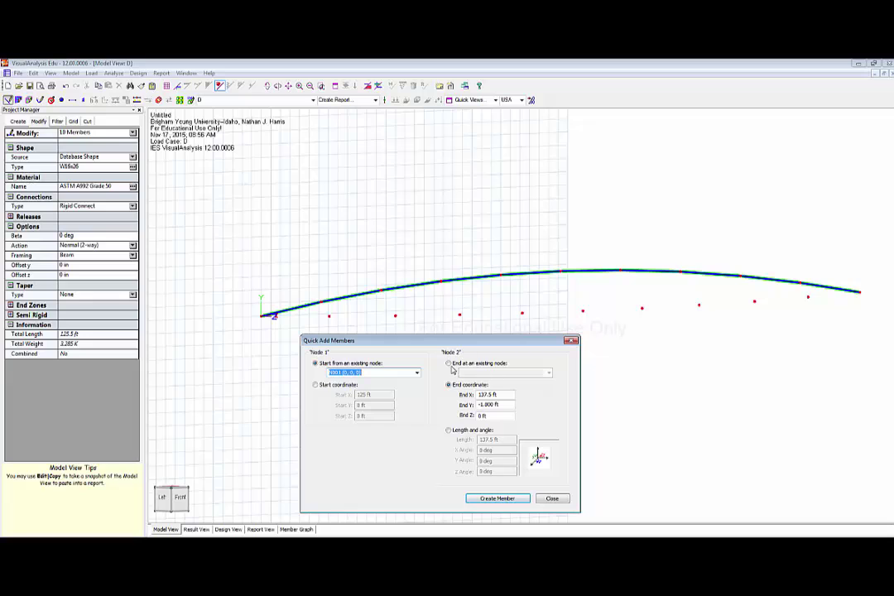
{"action": "left_click", "coordinate": [449, 363]}
{"action": "left_click", "coordinate": [548, 373]}
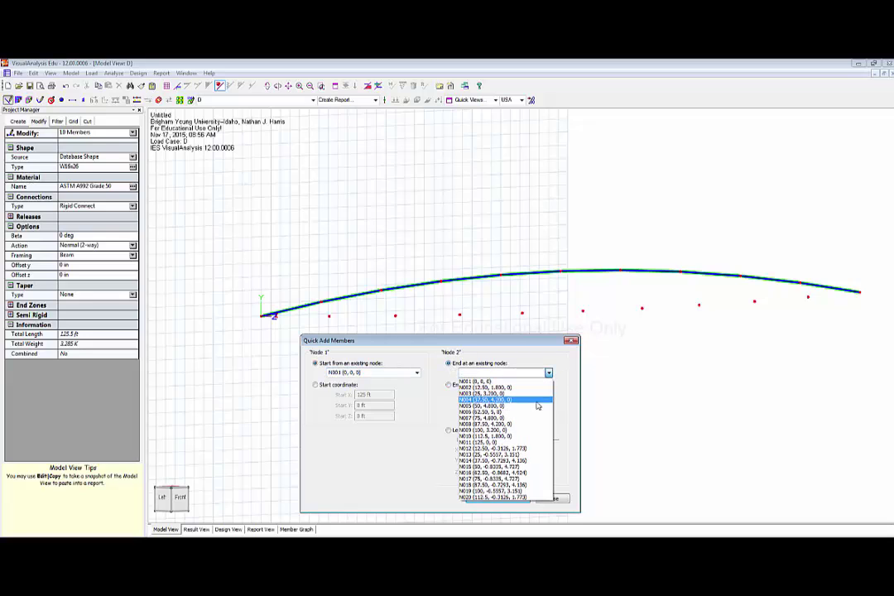
{"action": "left_click", "coordinate": [538, 448]}
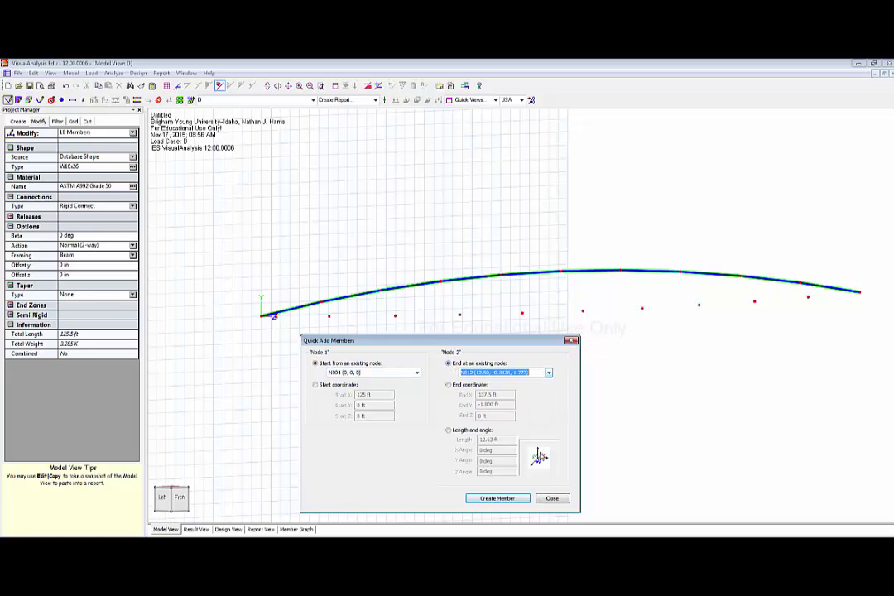
{"action": "left_click", "coordinate": [499, 499]}
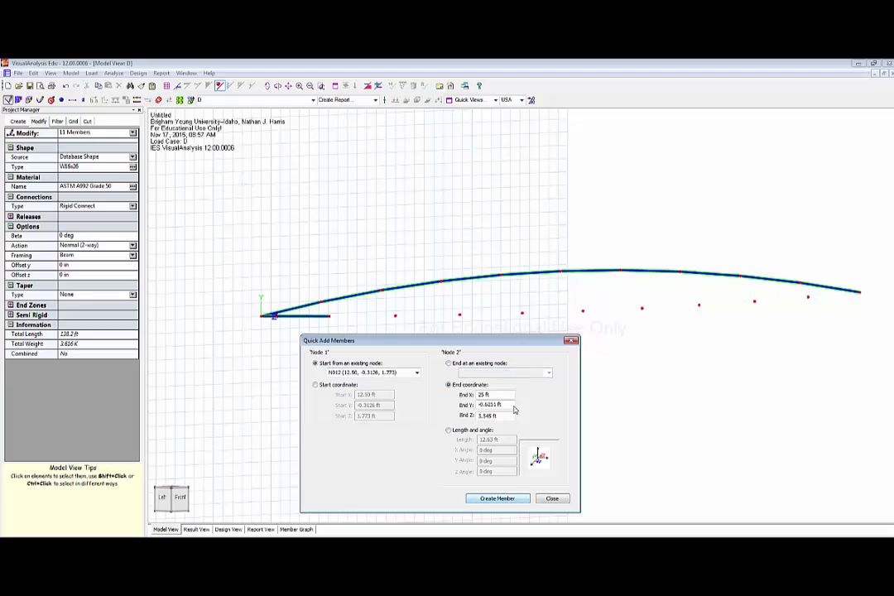
Extend the rotated arch with three members connecting existing nodes N012 to N013, N013 to N014, and N014 to N015.
{"action": "left_click", "coordinate": [508, 498]}
{"action": "left_click", "coordinate": [548, 372]}
{"action": "left_click", "coordinate": [539, 372]}
{"action": "key", "text": "Return"}
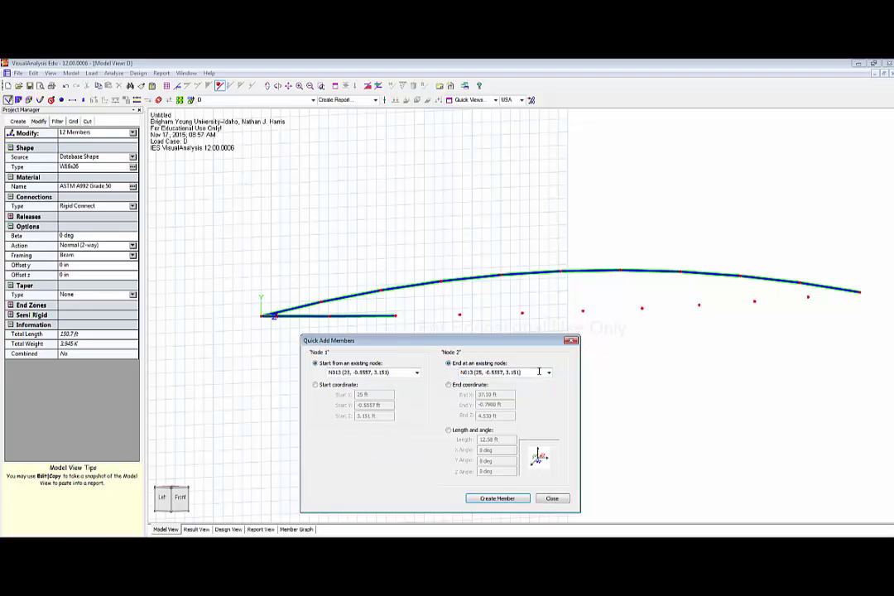
{"action": "key", "text": "Return"}
{"action": "left_click", "coordinate": [548, 372]}
{"action": "left_click", "coordinate": [528, 449]}
{"action": "key", "text": "Return"}
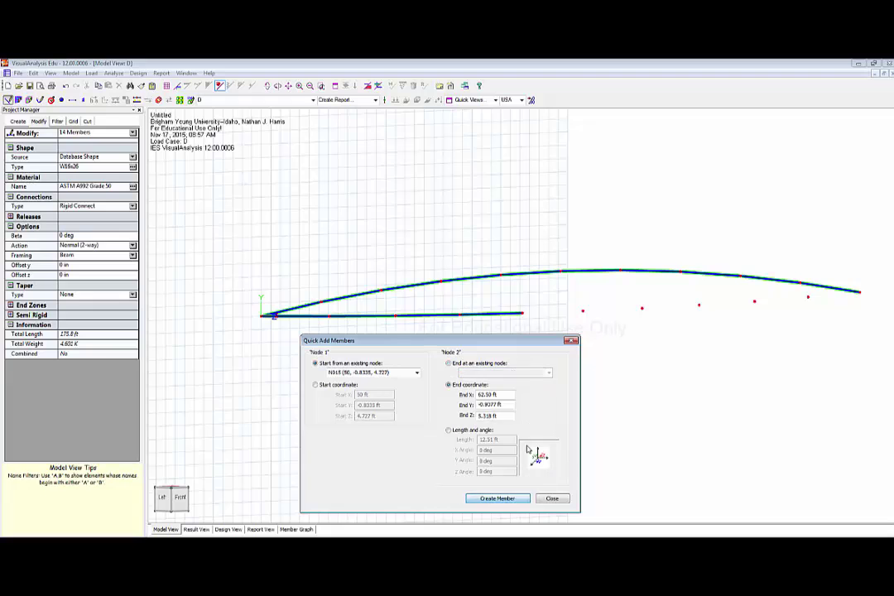
Continue the rotated arch with members from N015 to N016 and from N016 to N017.
{"action": "left_click", "coordinate": [547, 372]}
{"action": "left_click", "coordinate": [496, 473]}
{"action": "left_click", "coordinate": [497, 498]}
{"action": "left_click", "coordinate": [548, 373]}
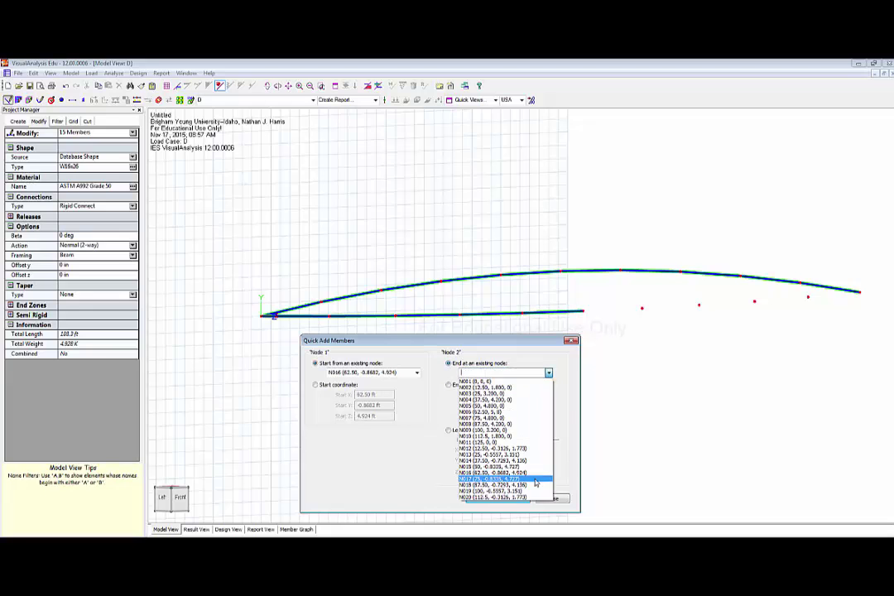
{"action": "left_click", "coordinate": [535, 479]}
{"action": "left_click", "coordinate": [497, 498]}
Add rotated-arch members connecting existing nodes N017 to N018 and N018 to N019.
{"action": "left_click", "coordinate": [548, 373]}
{"action": "left_click", "coordinate": [497, 485]}
{"action": "left_click", "coordinate": [497, 498]}
{"action": "left_click", "coordinate": [548, 373]}
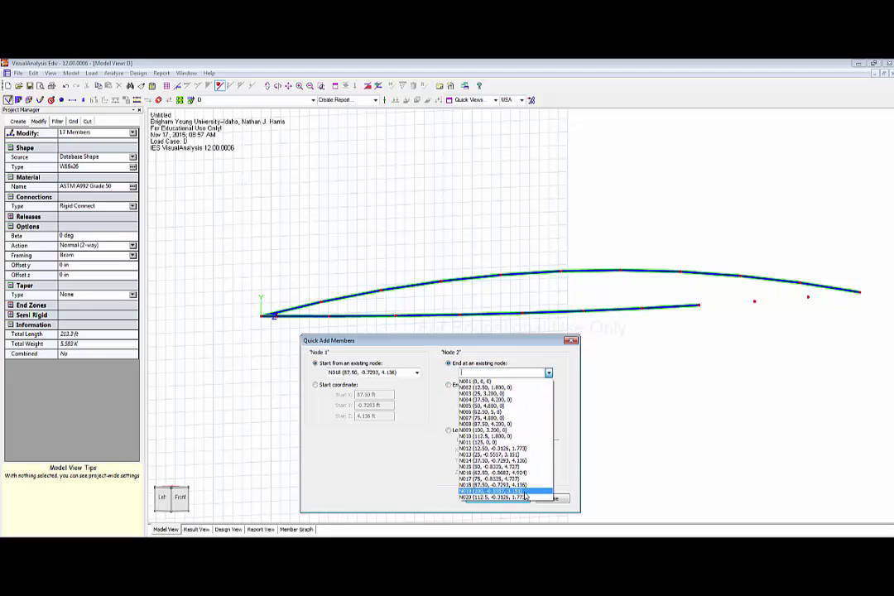
{"action": "left_click", "coordinate": [524, 492]}
{"action": "left_click", "coordinate": [497, 498]}
Complete the rotated arch with members from N019 to N020 and from N020 to the shared end node N011, and close the Quick Add Members dialog.
{"action": "left_click", "coordinate": [548, 373]}
{"action": "left_click", "coordinate": [497, 497]}
{"action": "left_click", "coordinate": [497, 498]}
{"action": "left_click", "coordinate": [548, 372]}
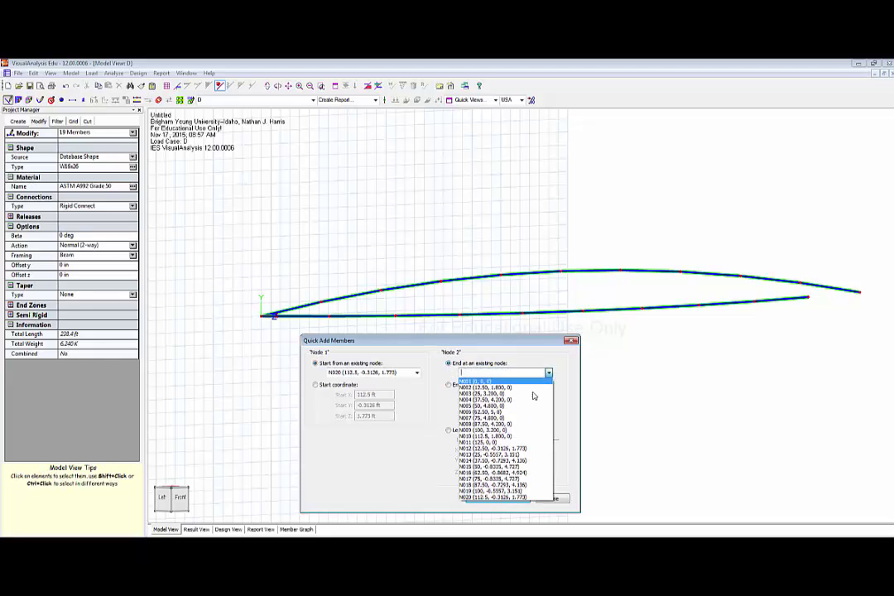
{"action": "left_click", "coordinate": [480, 381]}
{"action": "left_click", "coordinate": [497, 498]}
{"action": "left_click", "coordinate": [553, 499]}
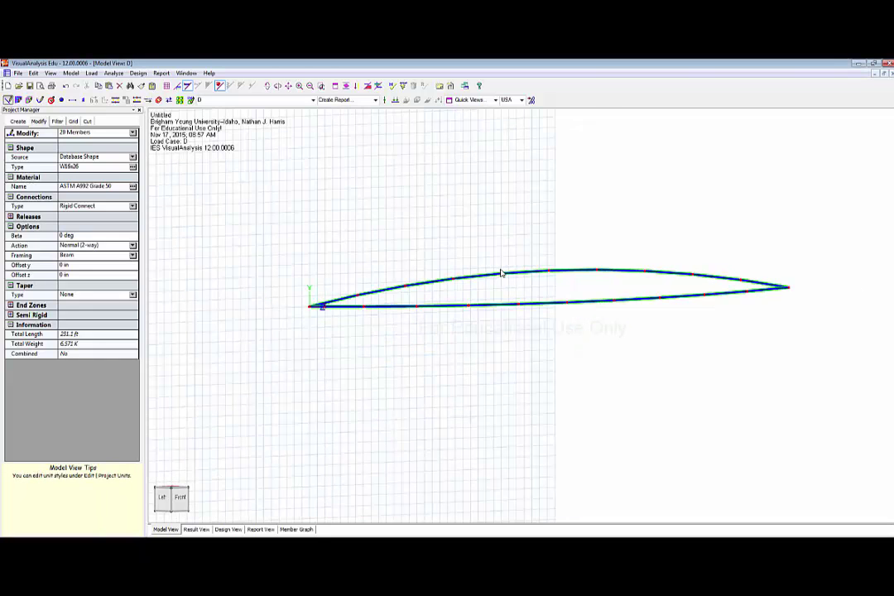
Clear the member selection and examine both arches end-on and at oblique angles to check the rotation between them.
{"action": "scroll", "coordinate": [501, 273], "scroll_direction": "down", "scroll_amount": 1}
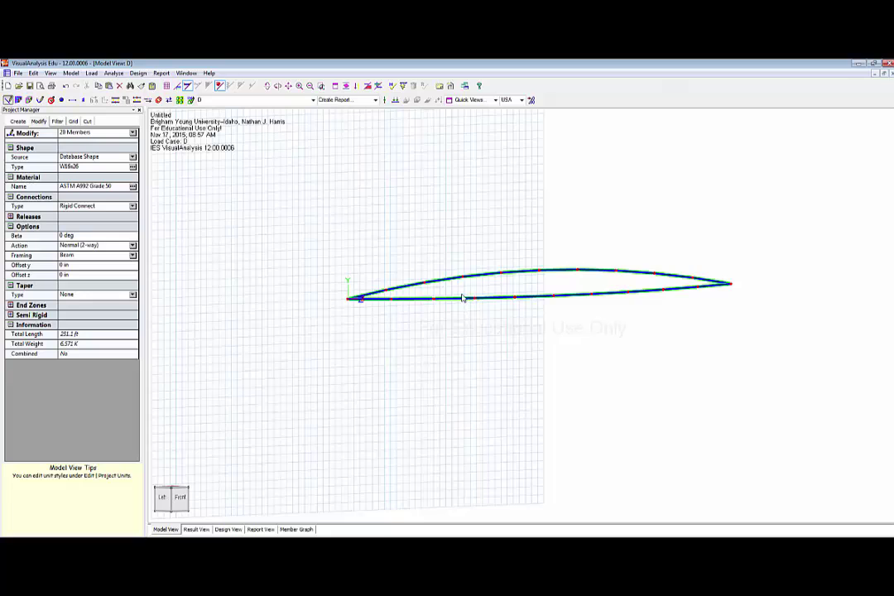
{"action": "middle_click_drag", "start_coordinate": [462, 295], "coordinate": [591, 274]}
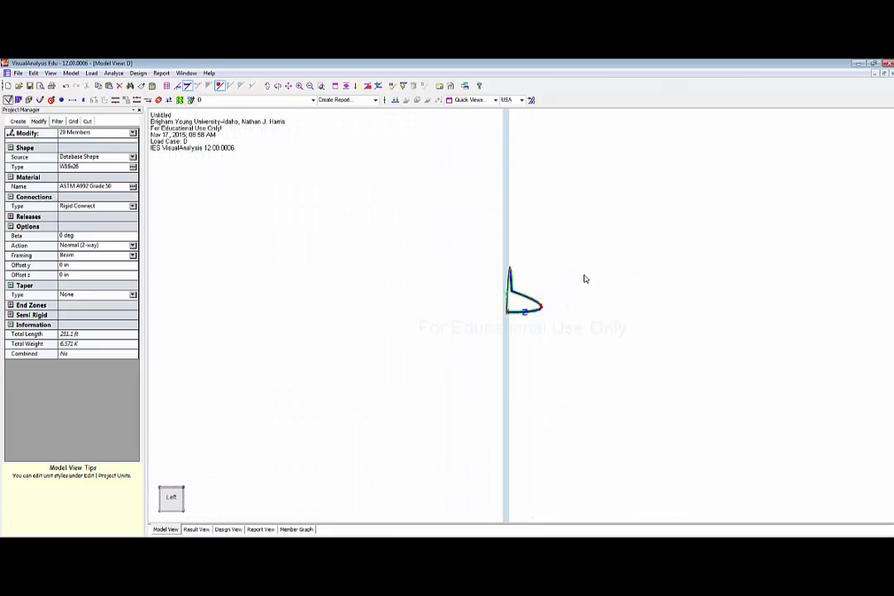
{"action": "scroll", "coordinate": [585, 279], "scroll_direction": "up", "scroll_amount": 2}
{"action": "mouse_move", "coordinate": [474, 345]}
{"action": "middle_mouse_down"}
{"action": "mouse_move", "coordinate": [465, 325]}
{"action": "mouse_move", "coordinate": [459, 351]}
{"action": "middle_mouse_up"}
{"action": "right_click_drag", "start_coordinate": [460, 351], "coordinate": [445, 380]}
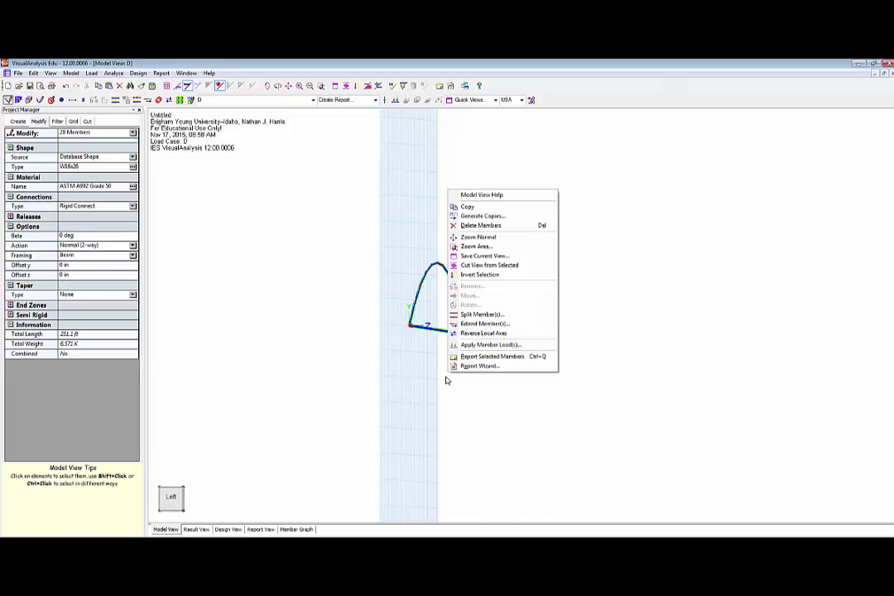
{"action": "left_click", "coordinate": [418, 363]}
{"action": "mouse_move", "coordinate": [423, 361]}
{"action": "middle_mouse_down"}
{"action": "mouse_move", "coordinate": [439, 365]}
{"action": "mouse_move", "coordinate": [361, 361]}
{"action": "mouse_move", "coordinate": [407, 361]}
{"action": "middle_mouse_up"}
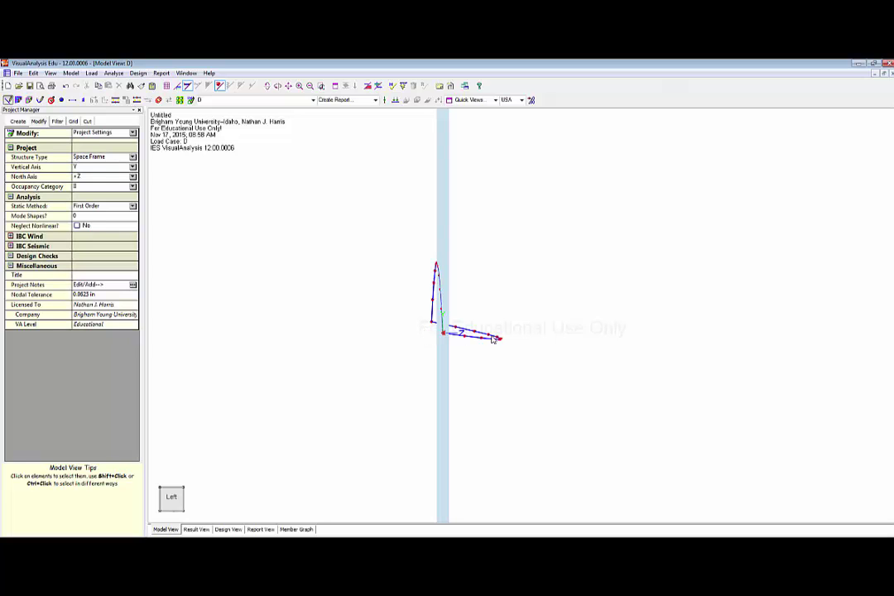
{"action": "middle_click_drag", "start_coordinate": [493, 338], "coordinate": [451, 339]}
{"action": "scroll", "coordinate": [447, 343], "scroll_direction": "up", "scroll_amount": 2}
{"action": "scroll", "coordinate": [463, 324], "scroll_direction": "down", "scroll_amount": 3}
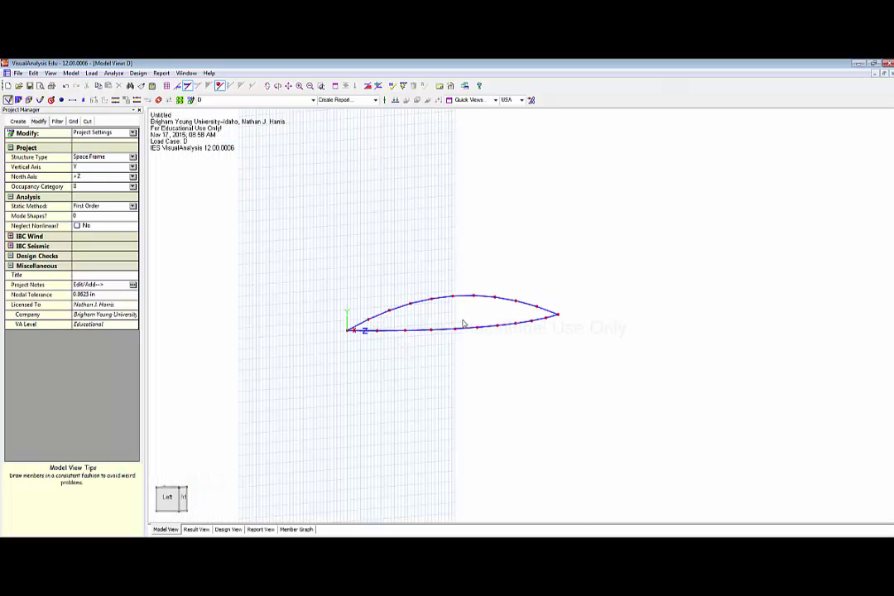